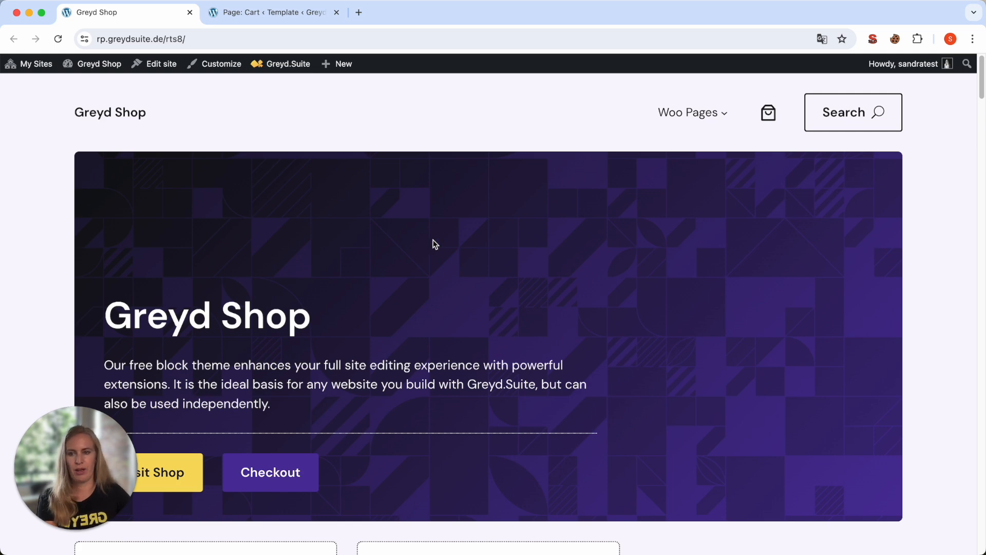
- Look over the shop homepage from the hero banner to the two product cards
scroll(491, 269, down, 3)
scroll(488, 268, down, 6)
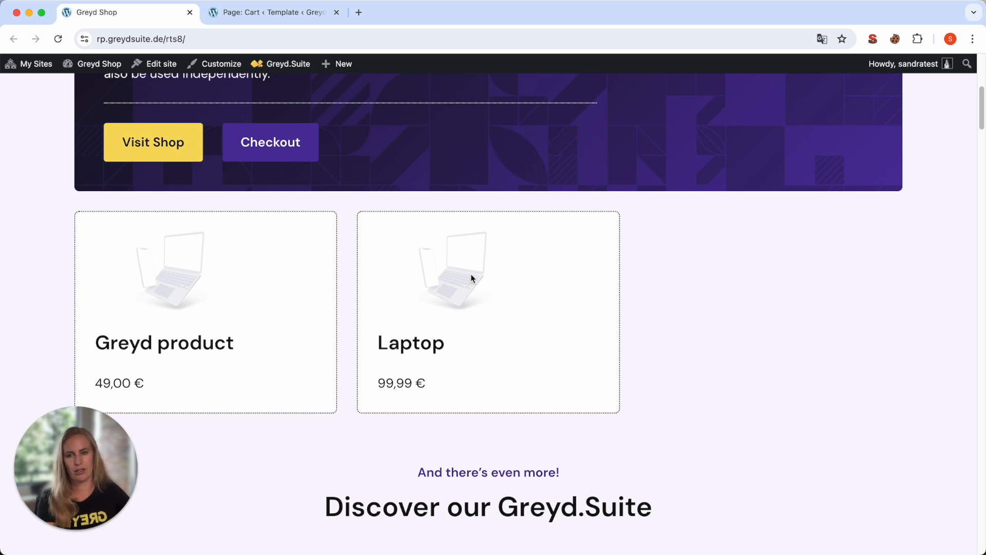
scroll(620, 232, up, 9)
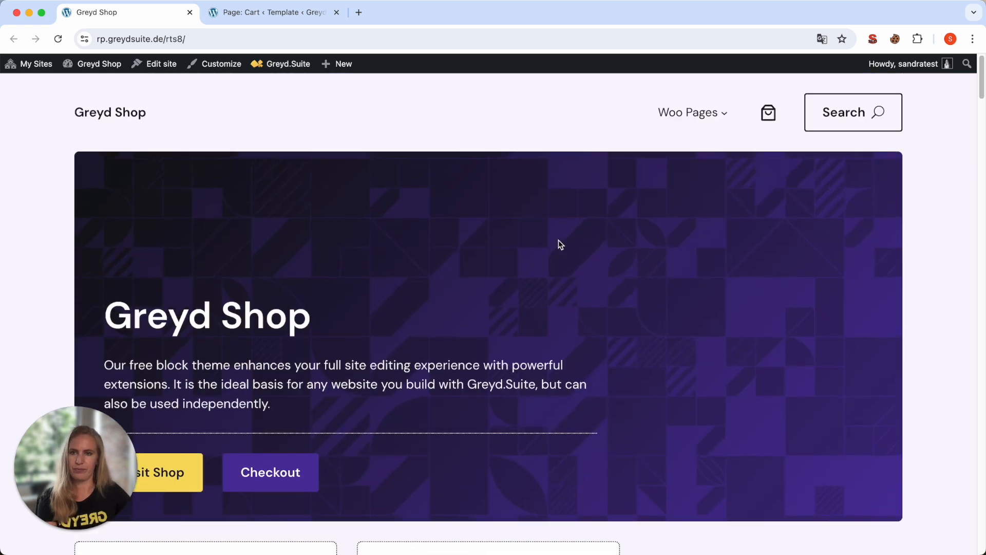
- Open the WooCommerce "Page: Cart" template in the site editor and look through its layout
click(258, 17)
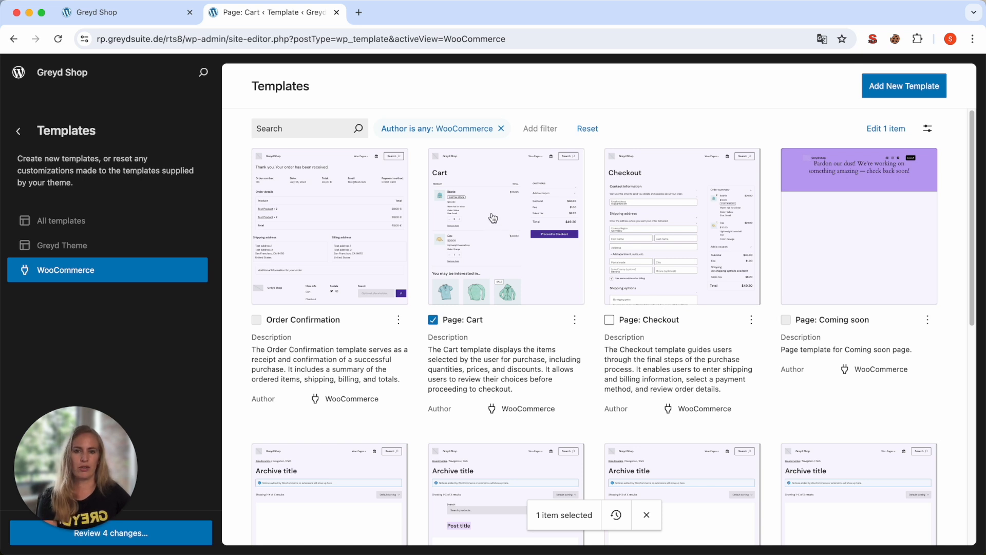
click(496, 195)
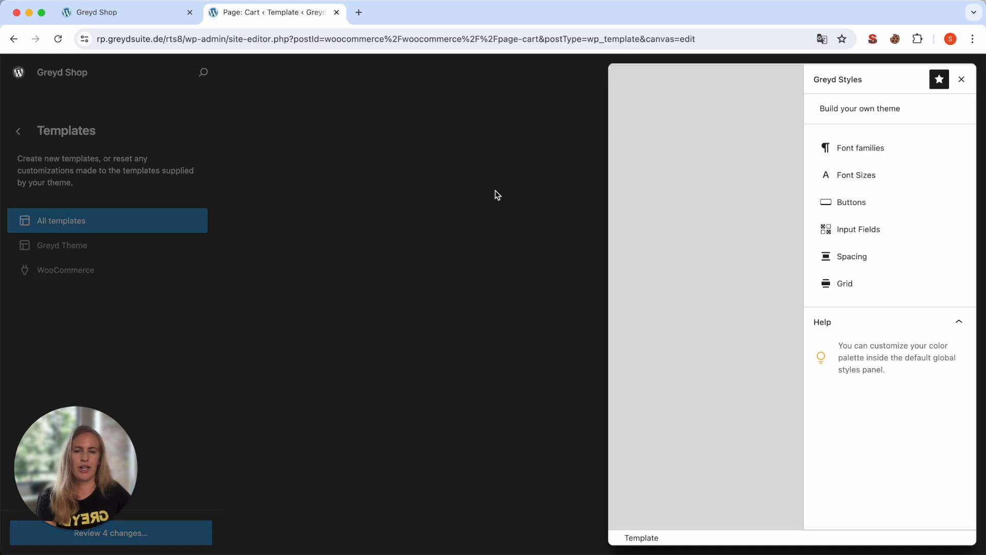
scroll(534, 279, down, 3)
scroll(555, 278, down, 5)
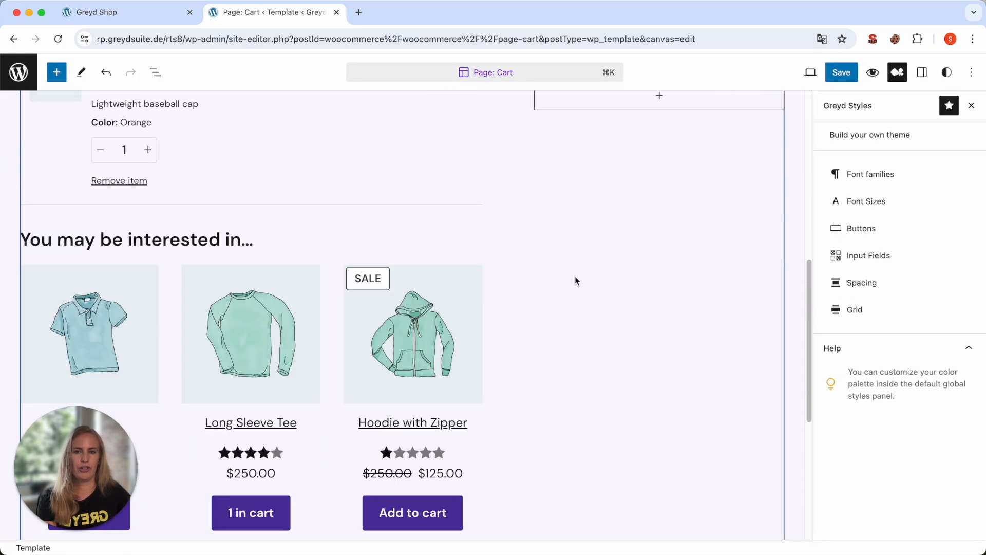
scroll(553, 282, up, 8)
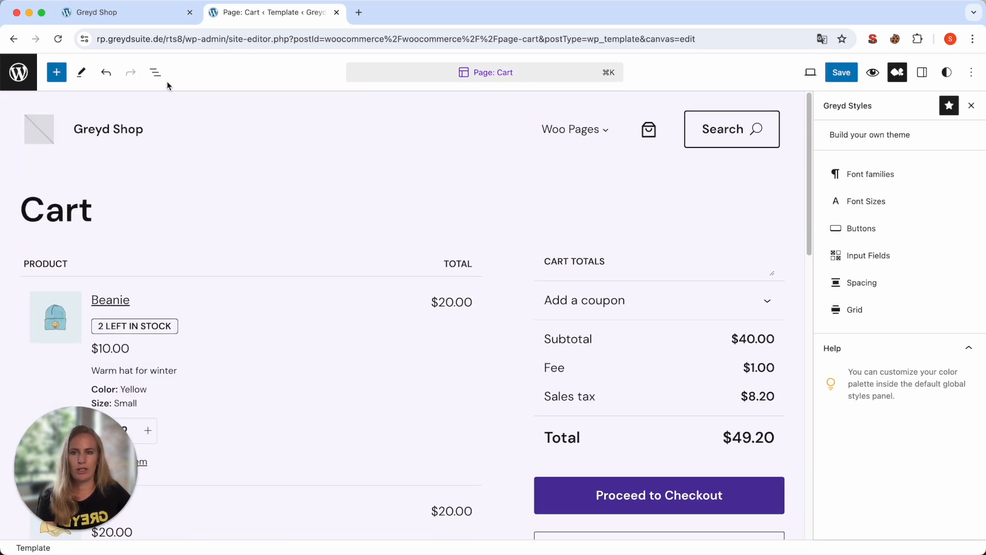
- Show the template's block structure and expand it down to the blocks inside Empty Cart
click(156, 72)
click(40, 154)
click(40, 173)
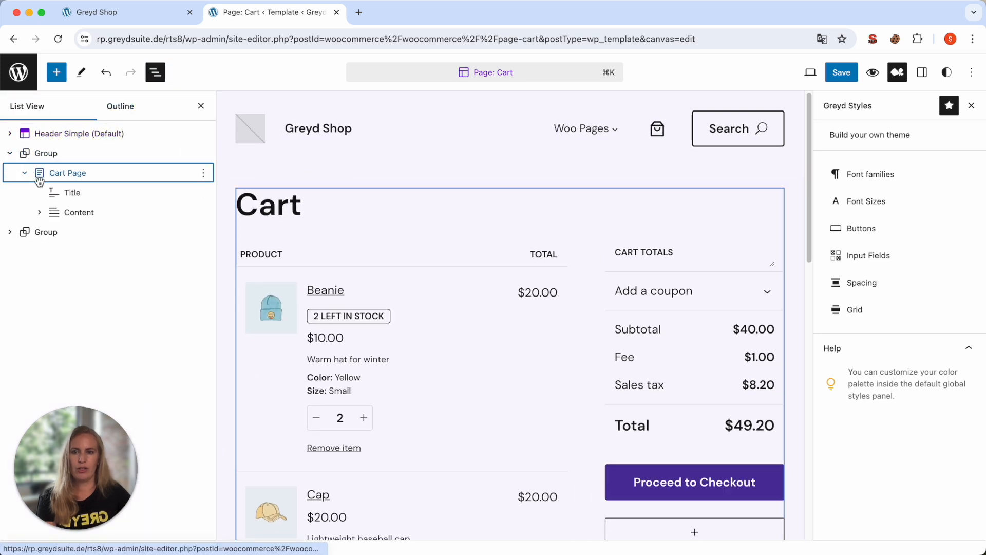
click(41, 213)
click(68, 234)
click(82, 270)
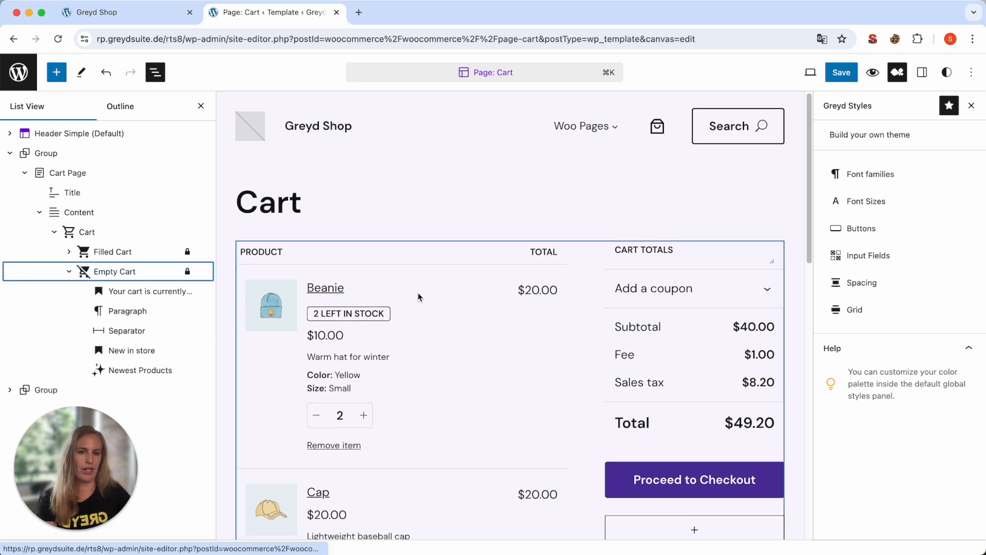
- Add an empty block before the "Your cart is currently empty!" heading inside Empty Cart
scroll(491, 290, down, 1)
scroll(491, 291, down, 10)
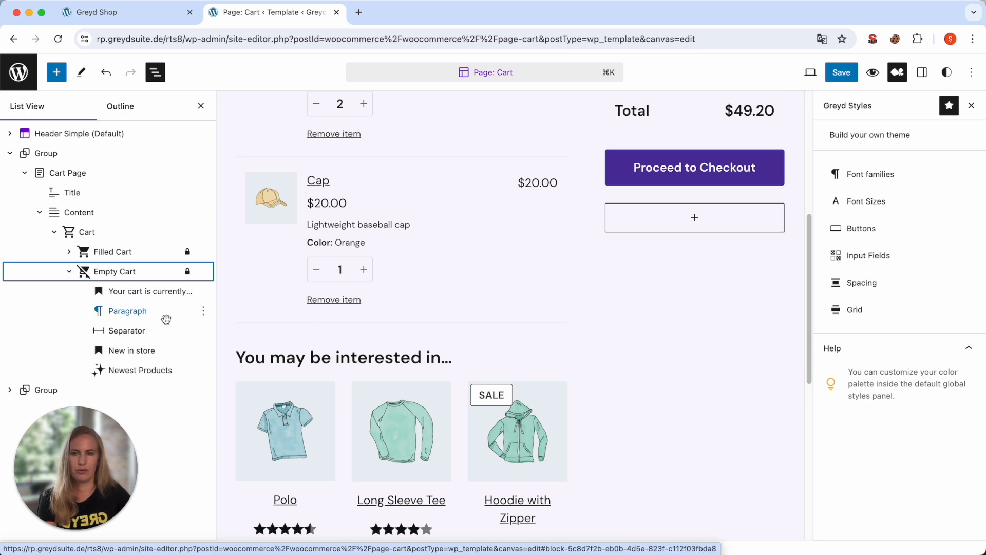
click(96, 292)
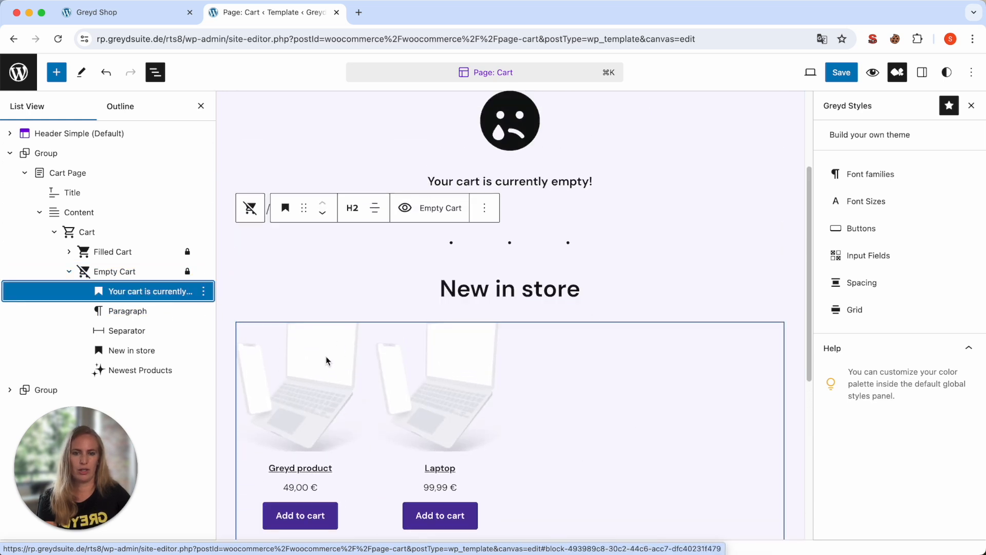
click(204, 291)
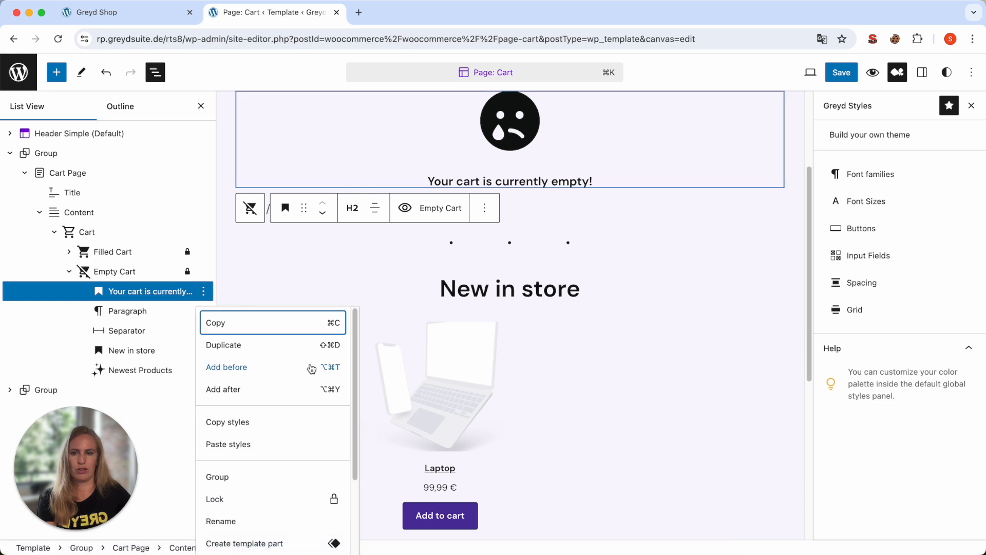
click(263, 372)
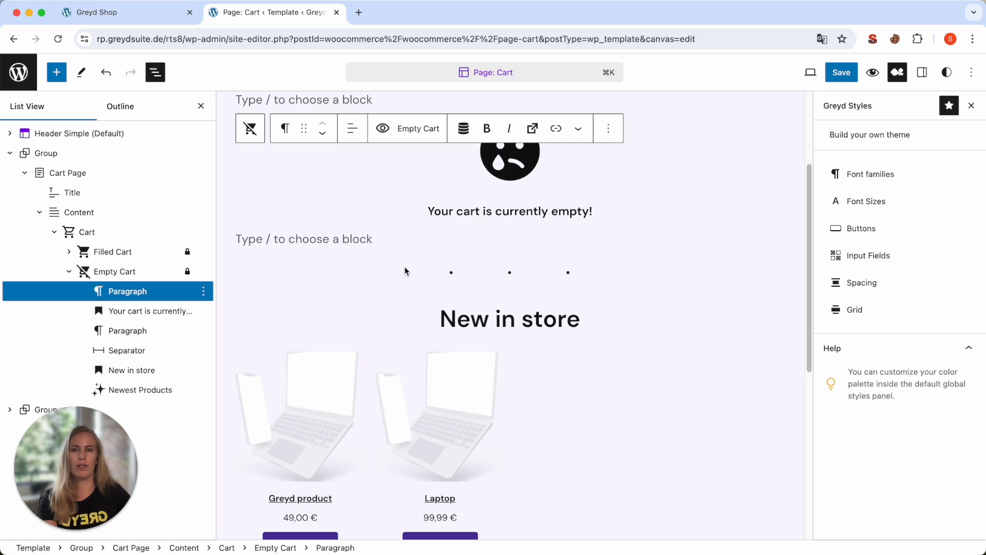
- Return to the live shop homepage and view the Greyd product and Laptop cards
click(103, 12)
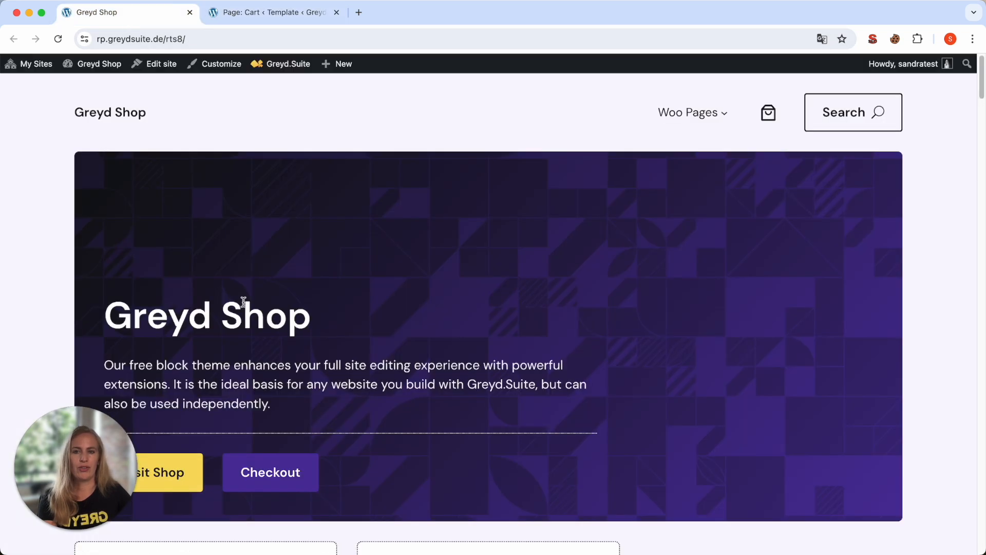
scroll(244, 301, down, 5)
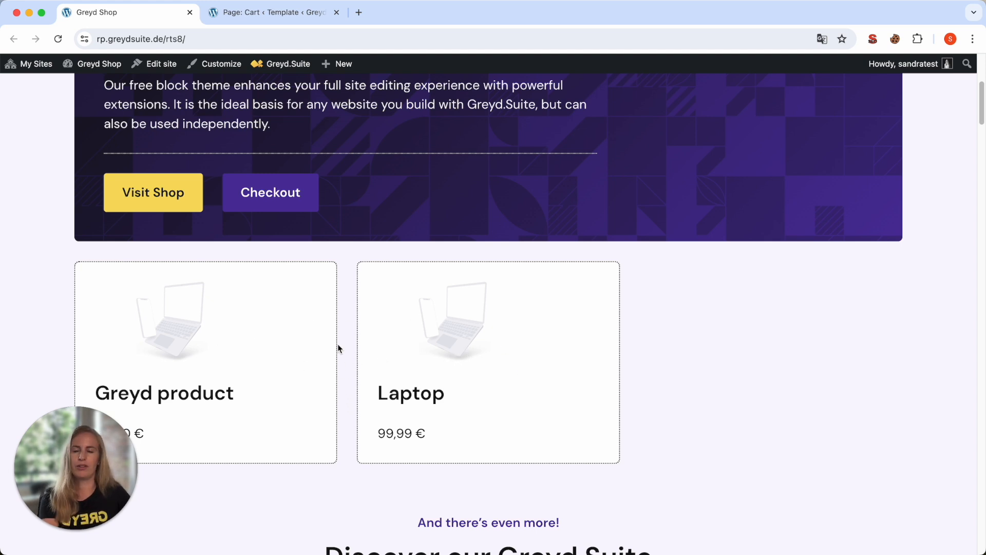
scroll(470, 326, up, 5)
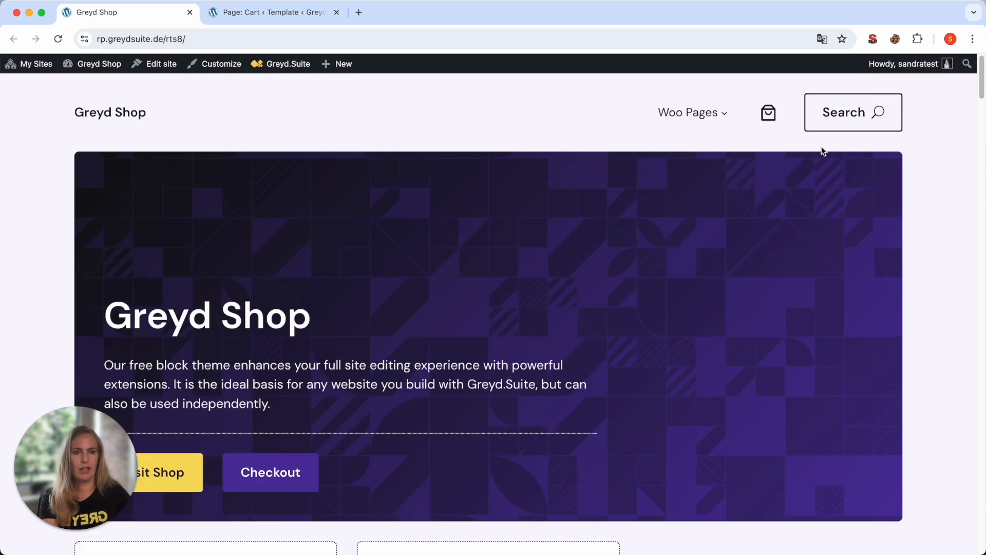
- Search the shop's products for "lap" in the search popup, review the results and close the popup
click(856, 114)
drag(261, 150, 176, 152)
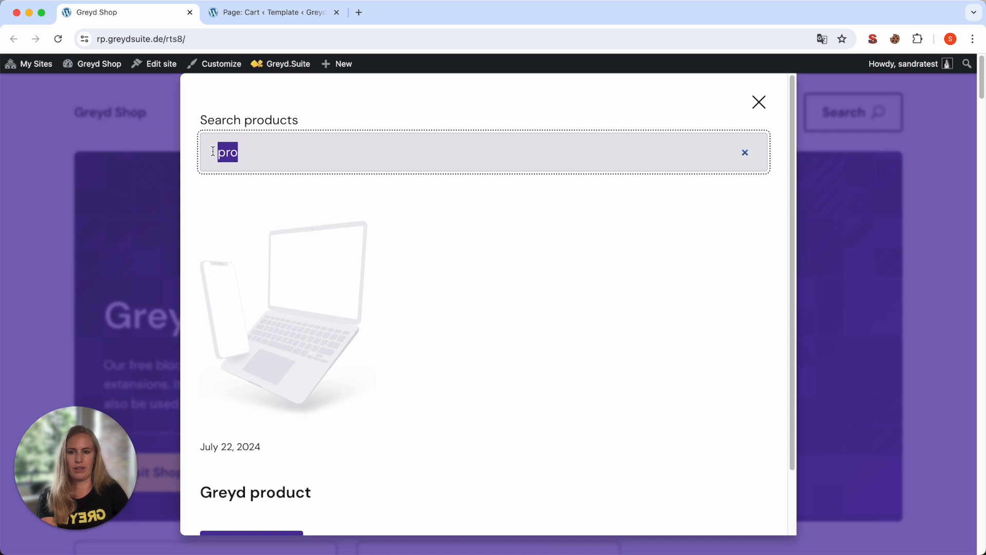
text(lap)
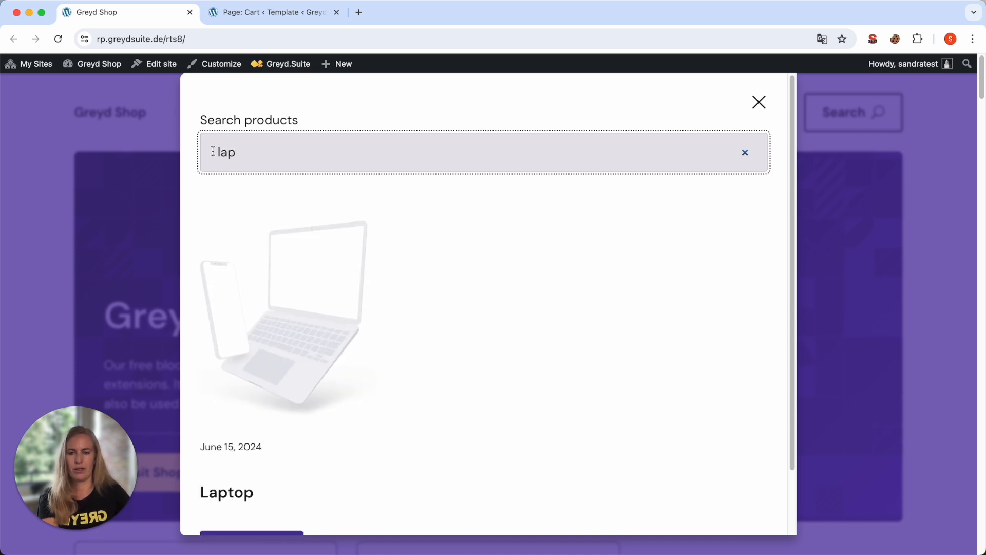
scroll(379, 434, down, 3)
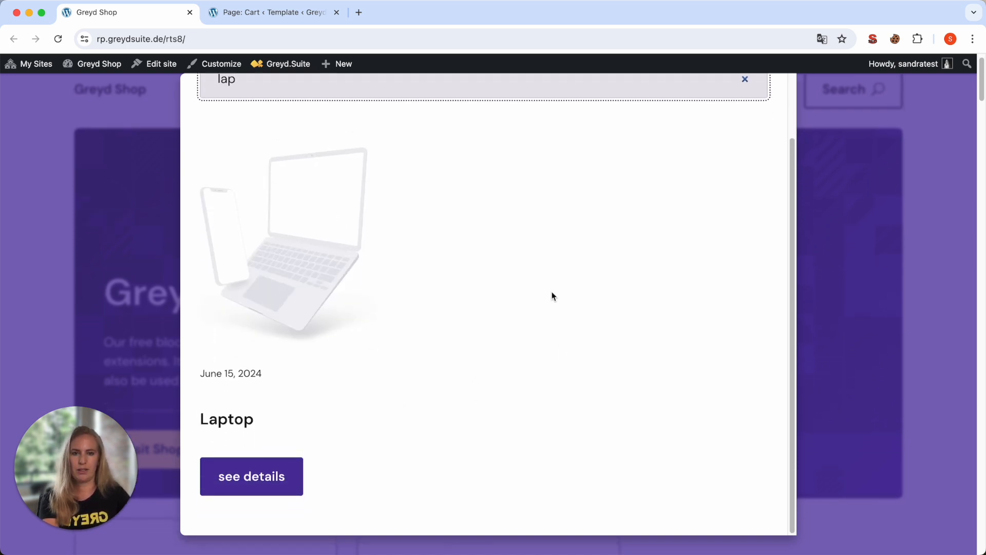
scroll(642, 252, up, 3)
click(760, 103)
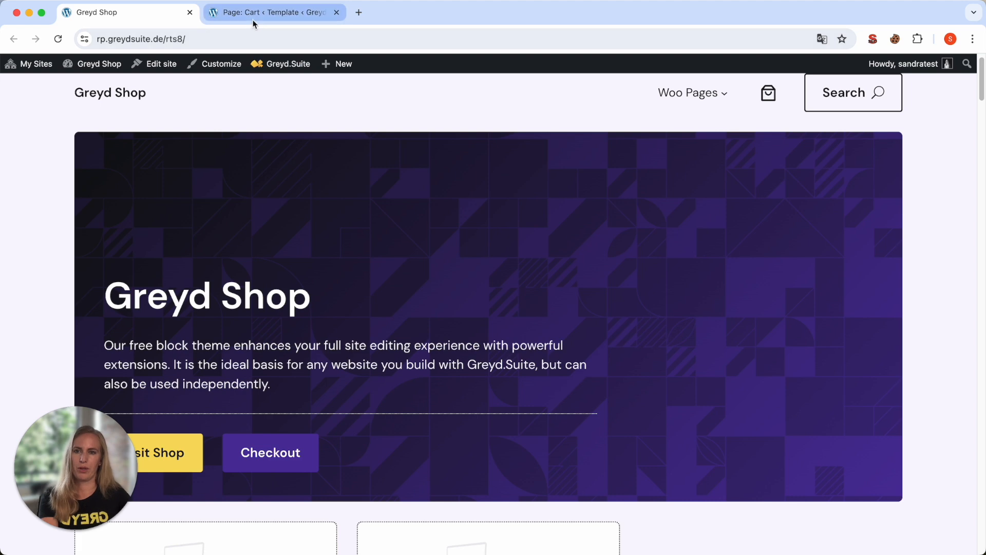
- Return to the Cart template and examine the global Styles options and the Greyd Styles button settings
click(266, 15)
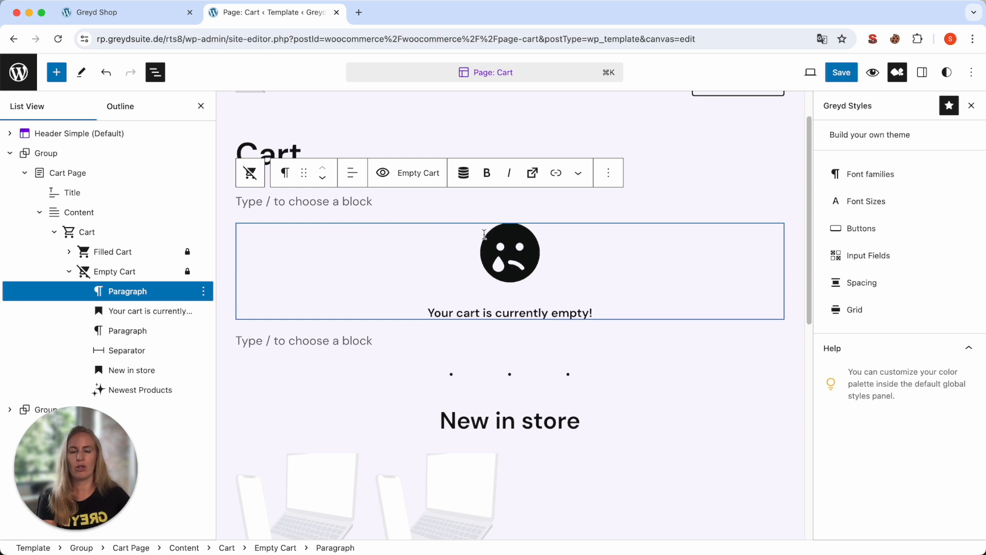
click(949, 74)
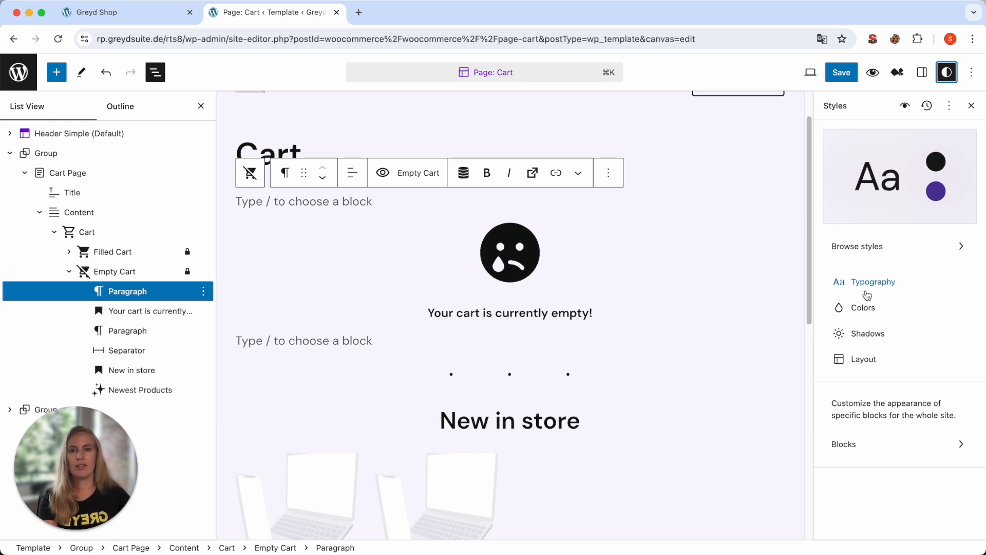
click(903, 73)
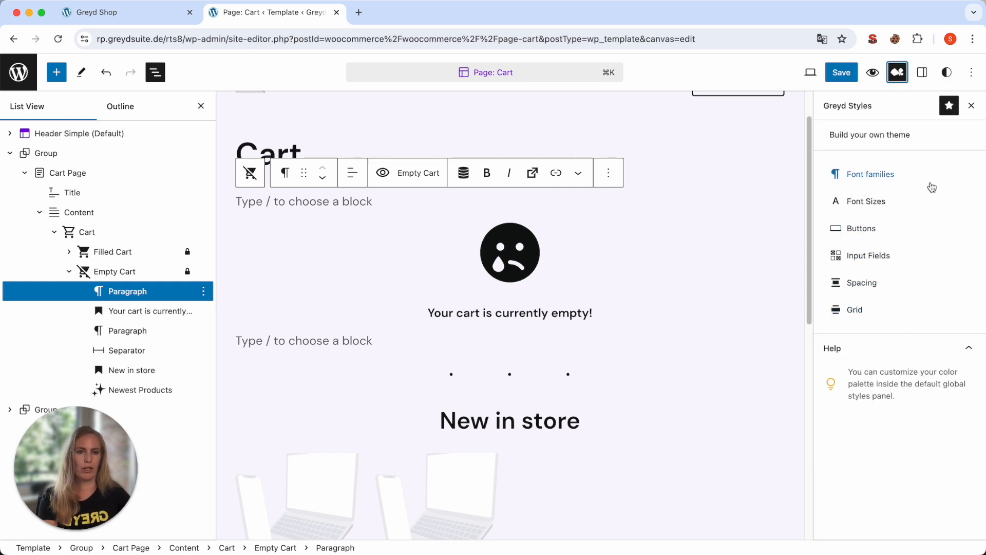
click(874, 228)
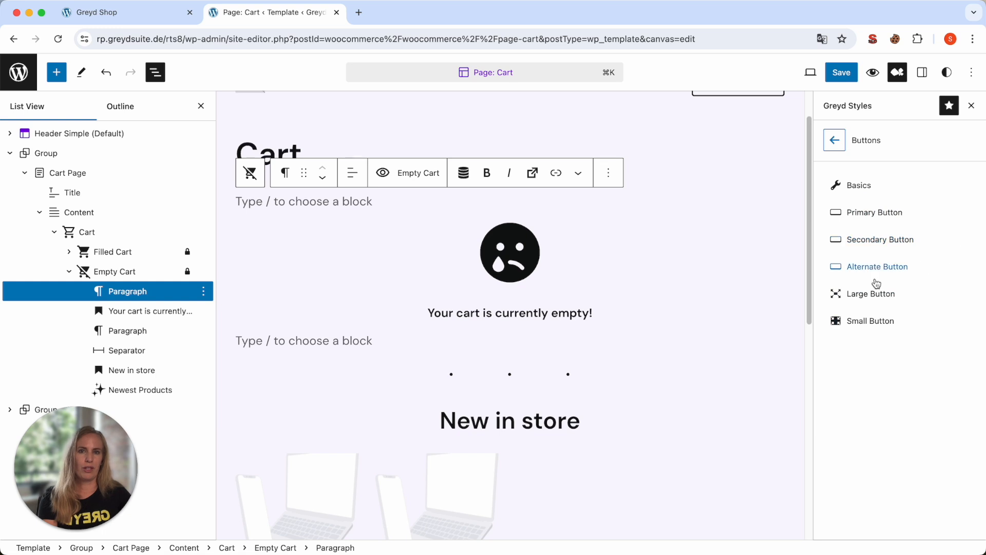
click(834, 140)
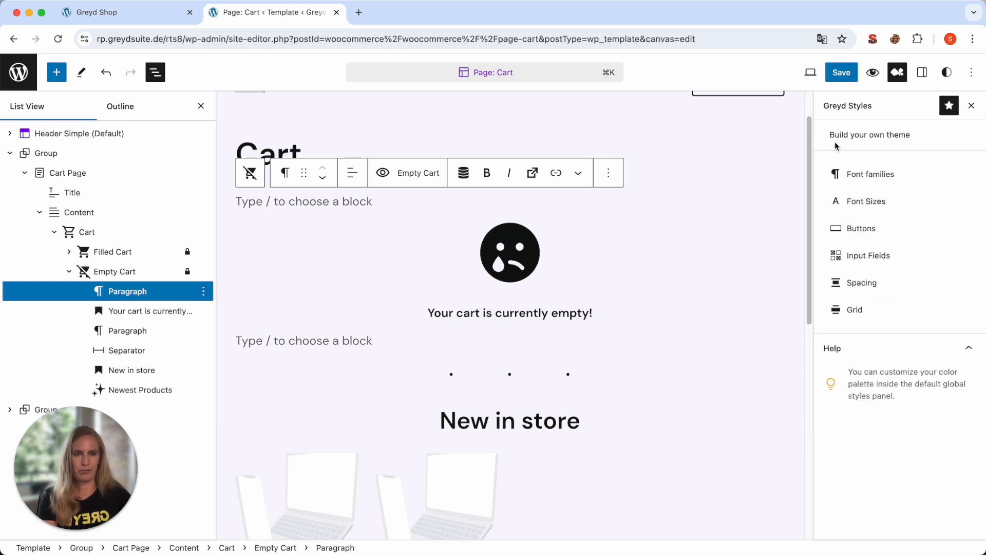
- Examine the Spacing and Grid settings in Greyd Styles, including breakpoints and content sizes, and close Greyd Styles
click(861, 283)
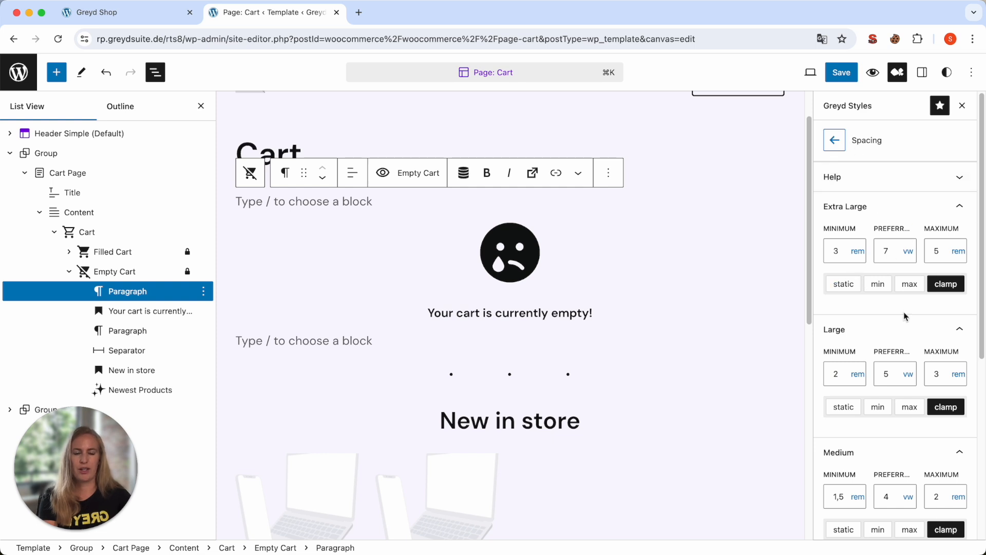
scroll(902, 308, down, 5)
scroll(898, 243, up, 5)
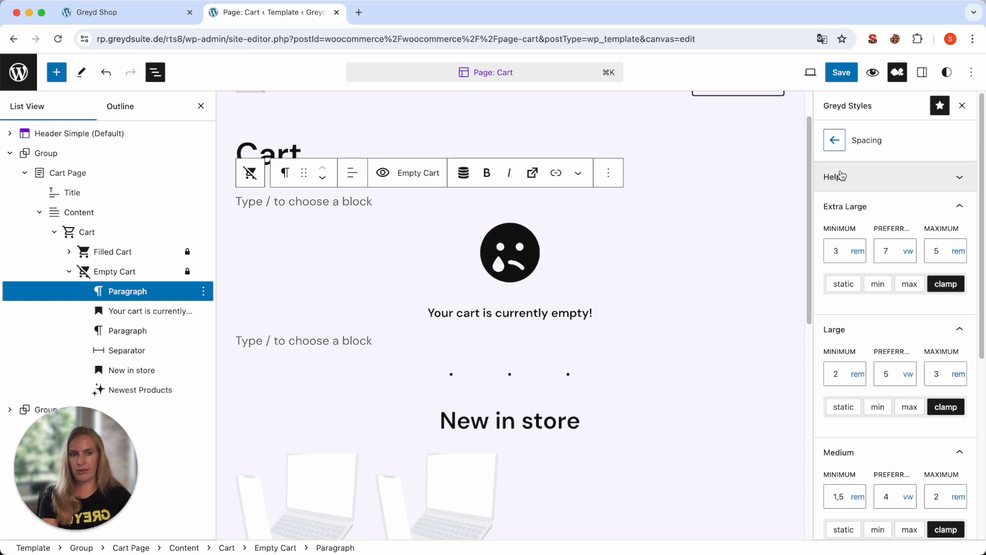
click(835, 141)
click(872, 309)
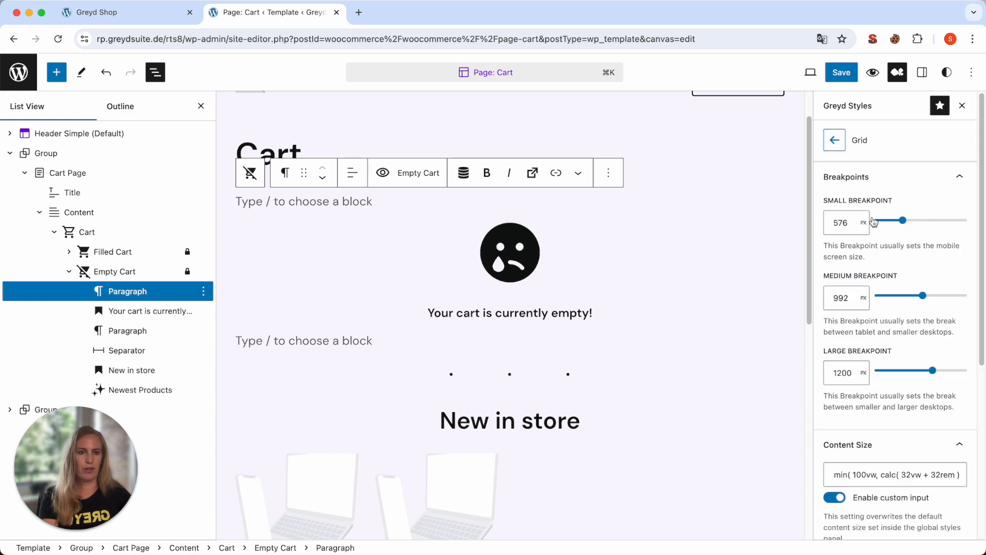
scroll(863, 350, down, 5)
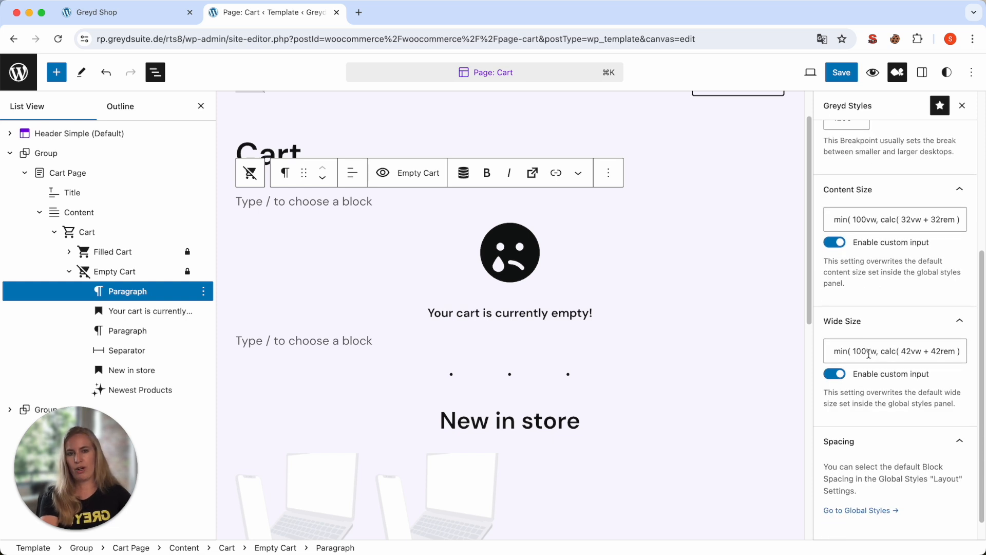
click(962, 108)
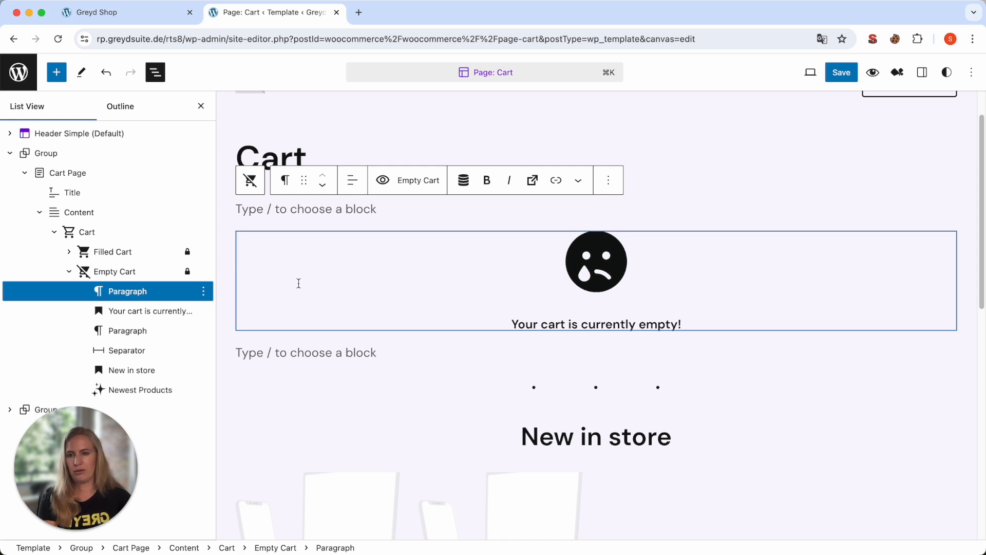
- Select the header's Search popover button in the template and check its product search popup on the live homepage
scroll(663, 257, up, 2)
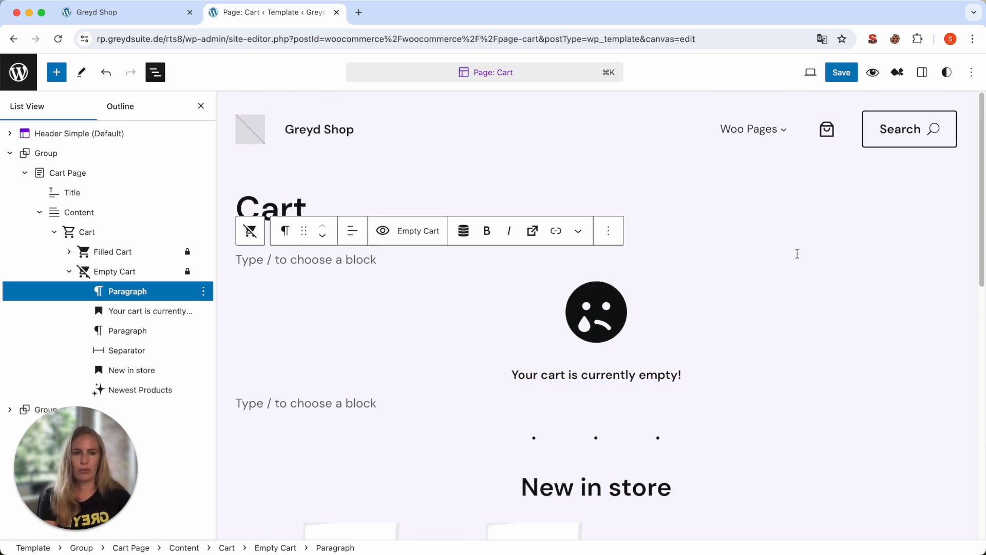
click(891, 129)
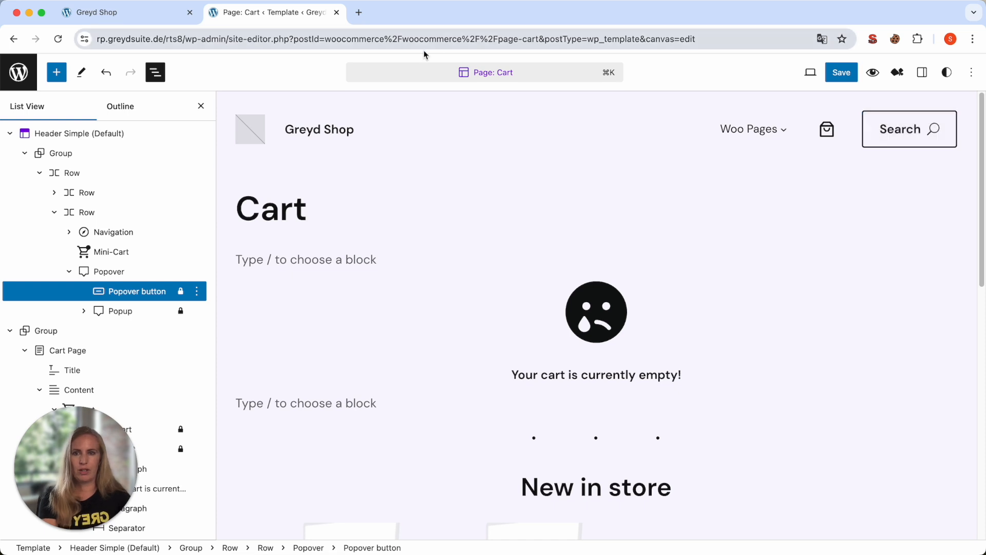
click(132, 23)
click(841, 94)
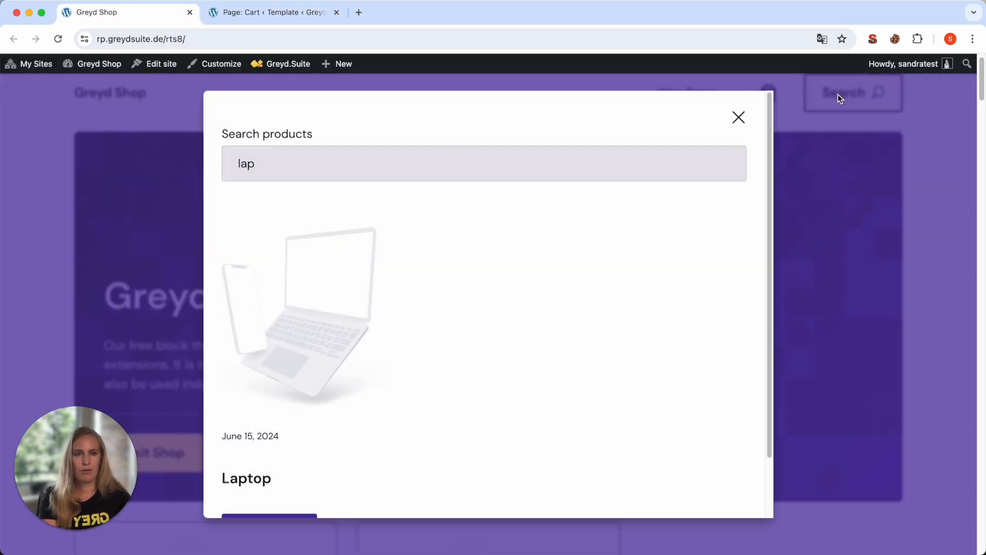
drag(311, 145, 186, 151)
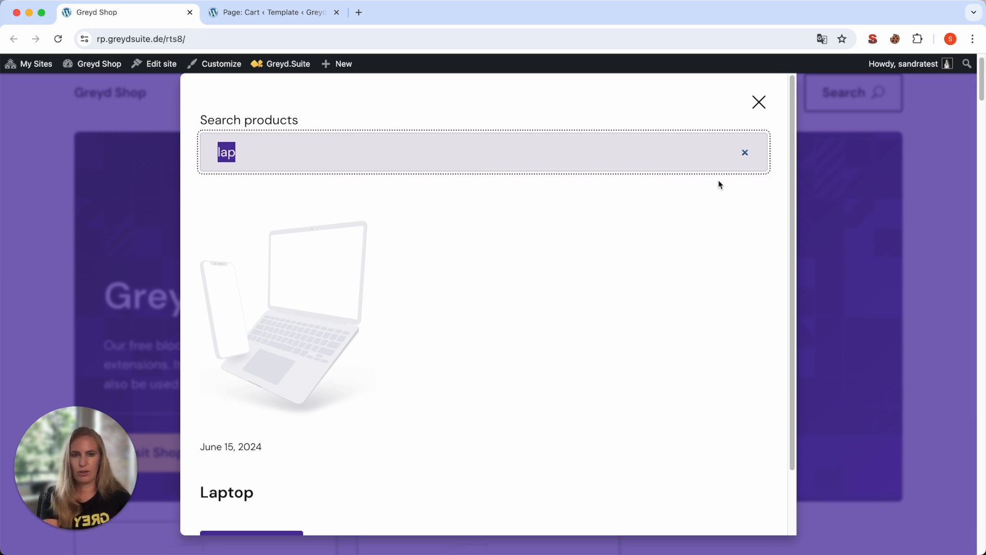
click(760, 102)
- View the product cards and the Greyd.Suite section below the live homepage's hero banner
mouse_move(669, 106)
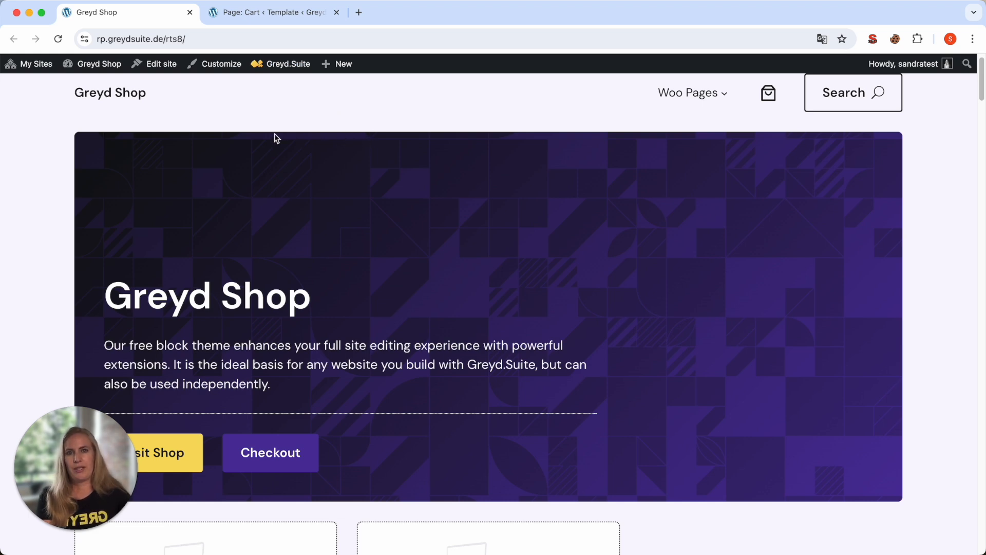
scroll(250, 145, down, 5)
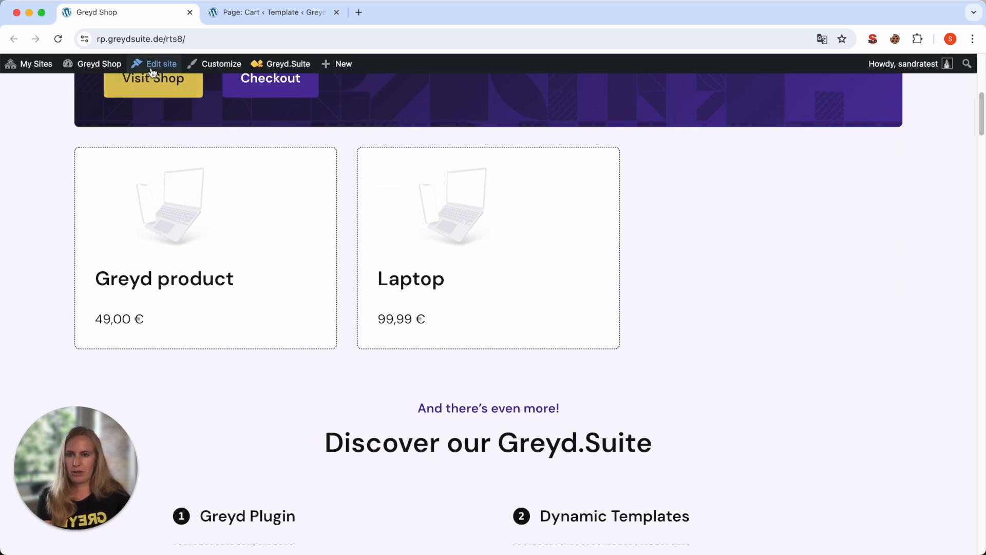
- Open the homepage's Blog Home template for editing in a new browser tab and show the product Post Slider's block settings
right_click(167, 63)
click(186, 70)
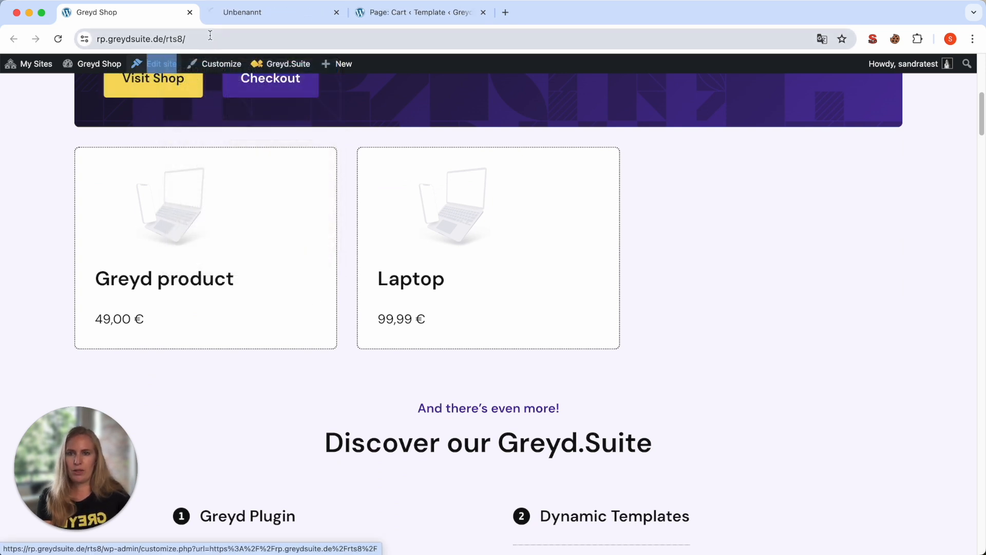
click(235, 16)
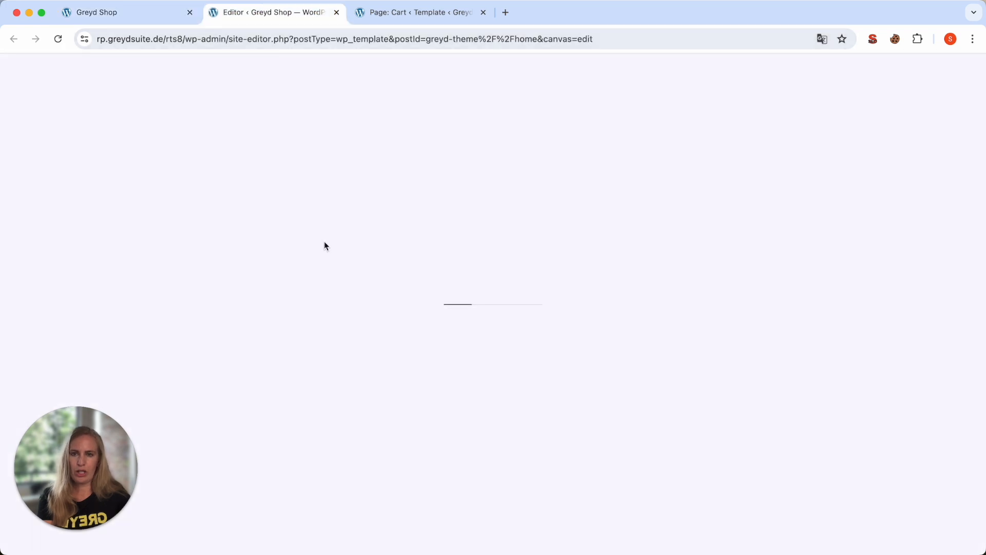
scroll(341, 247, down, 3)
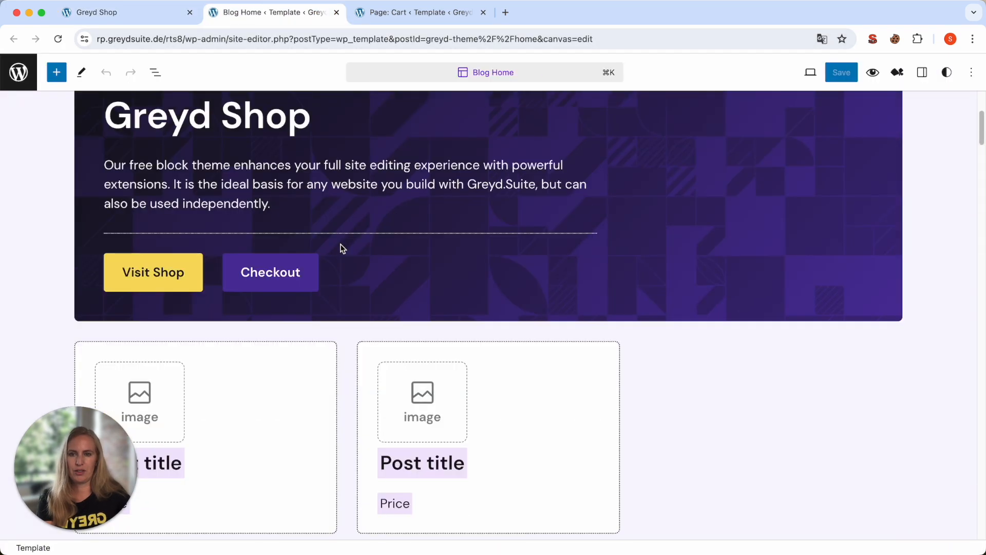
scroll(458, 357, down, 4)
click(458, 240)
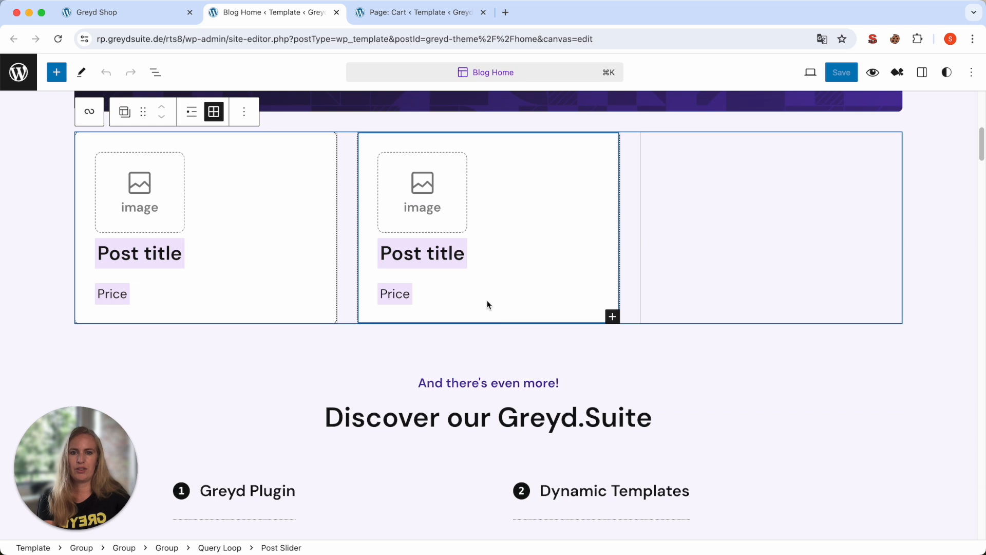
click(922, 77)
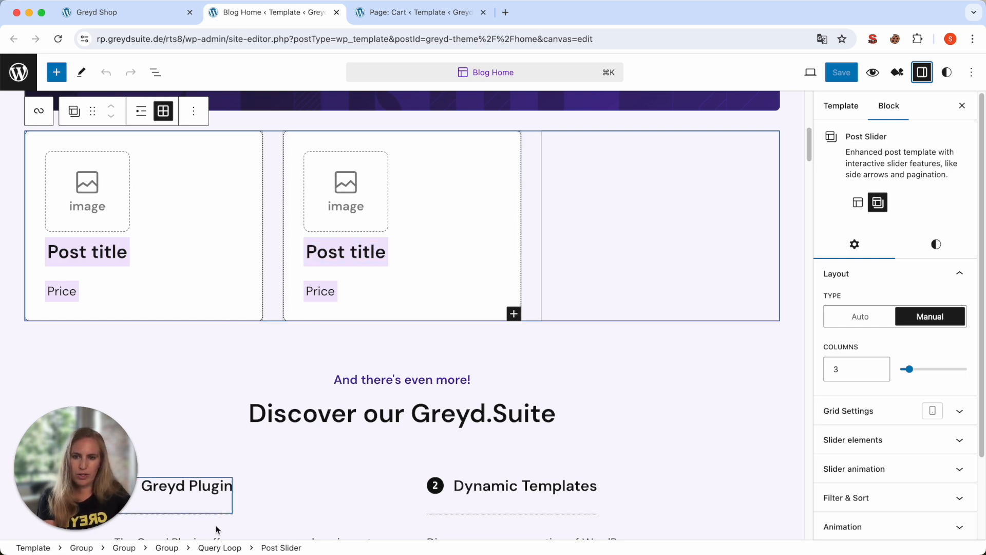
- Select the Query Loop around the product cards and check its post type options, keeping Product
click(220, 548)
scroll(693, 384, down, 4)
scroll(913, 414, down, 1)
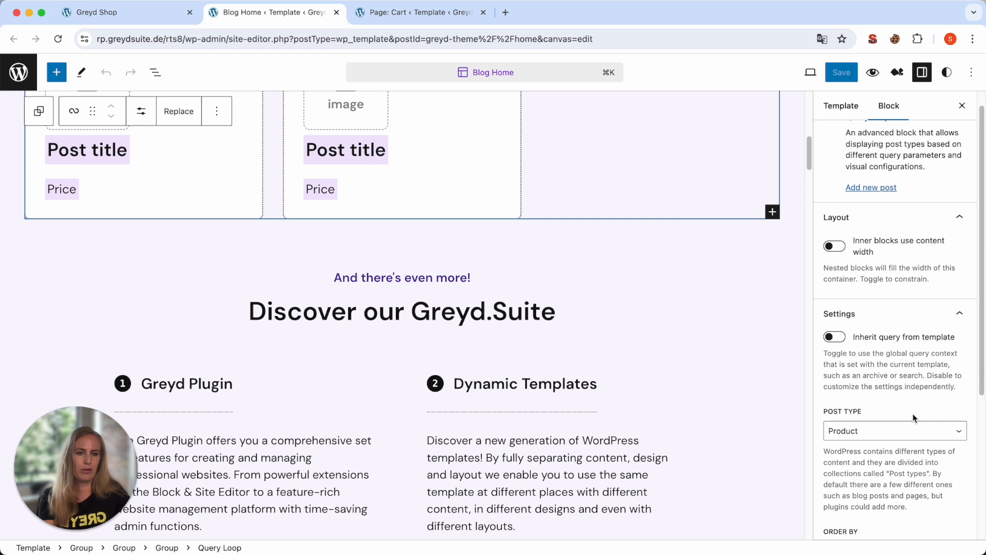
click(908, 430)
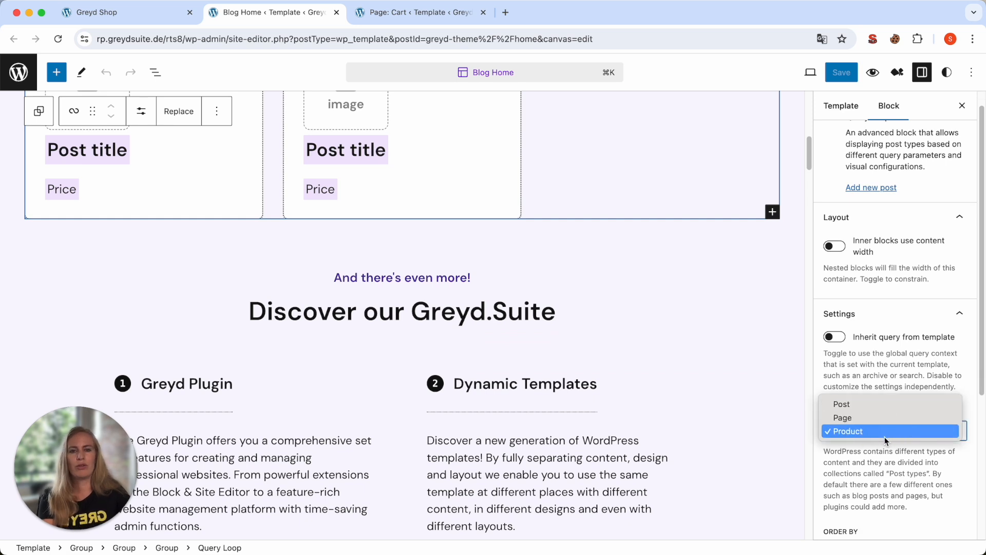
click(868, 437)
scroll(646, 332, up, 5)
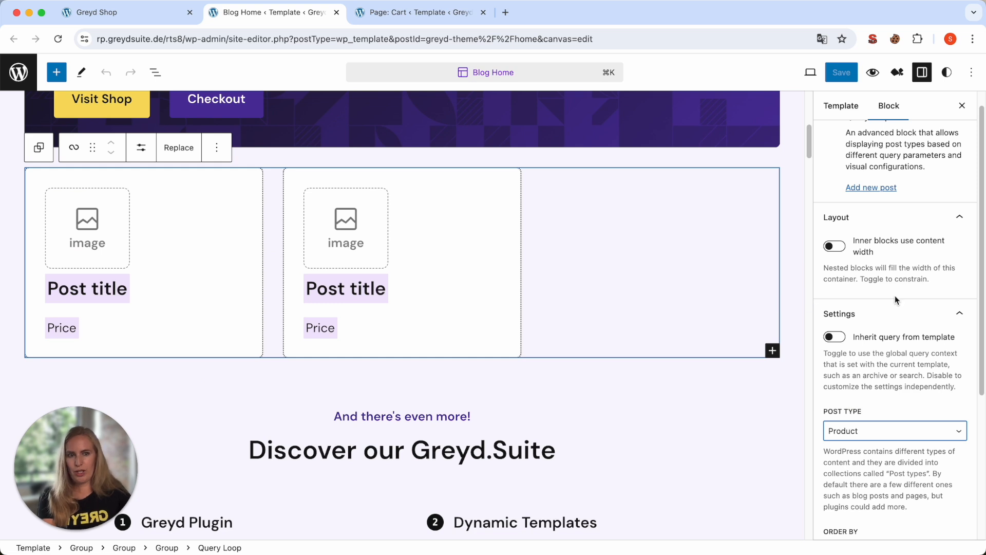
- Add three advanced filters to the product Query Loop, leaving their type unset, and review the available filter types
scroll(895, 298, down, 5)
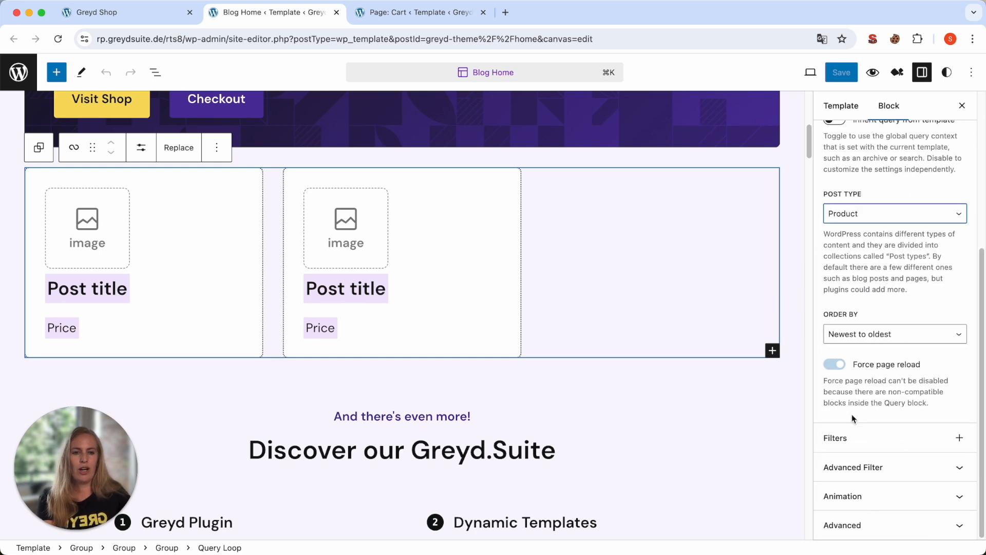
click(950, 469)
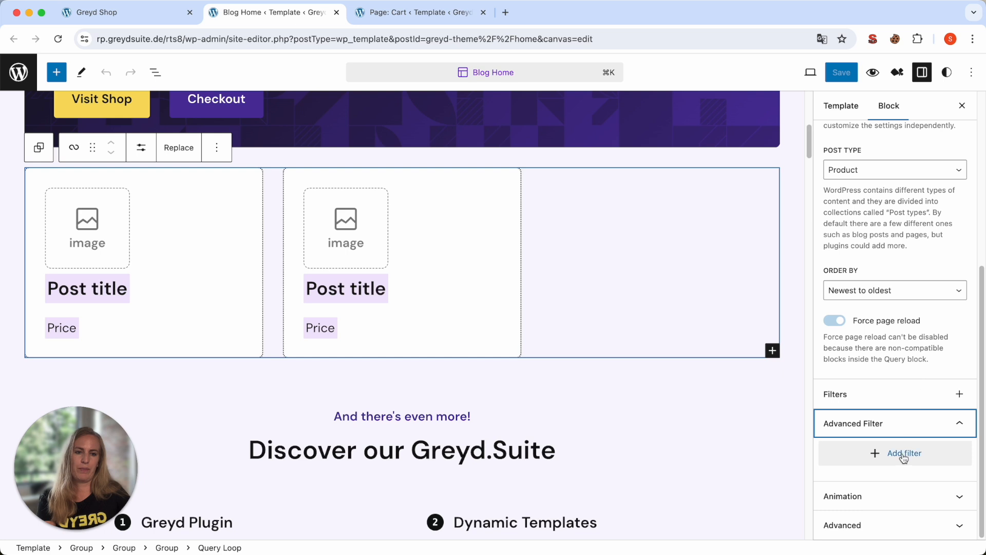
click(903, 455)
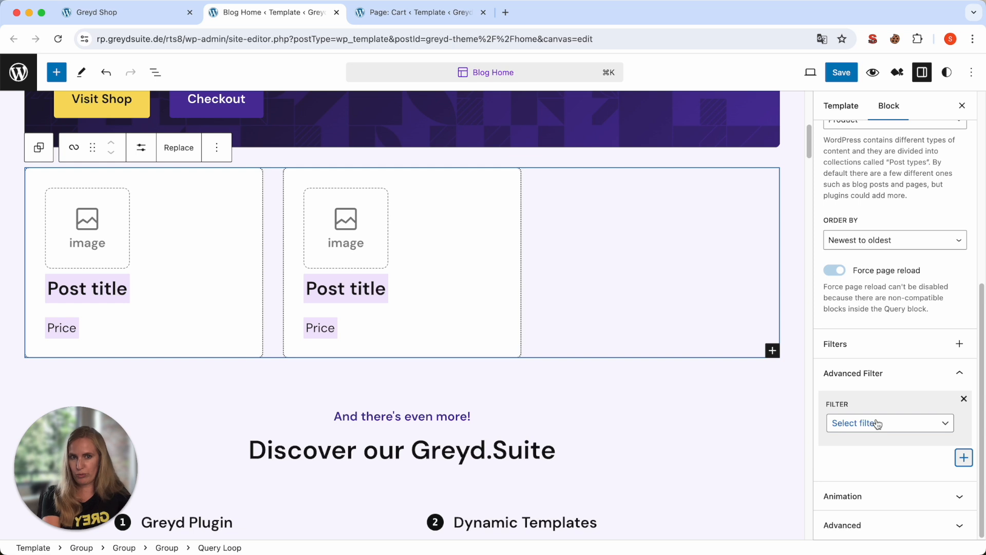
click(879, 423)
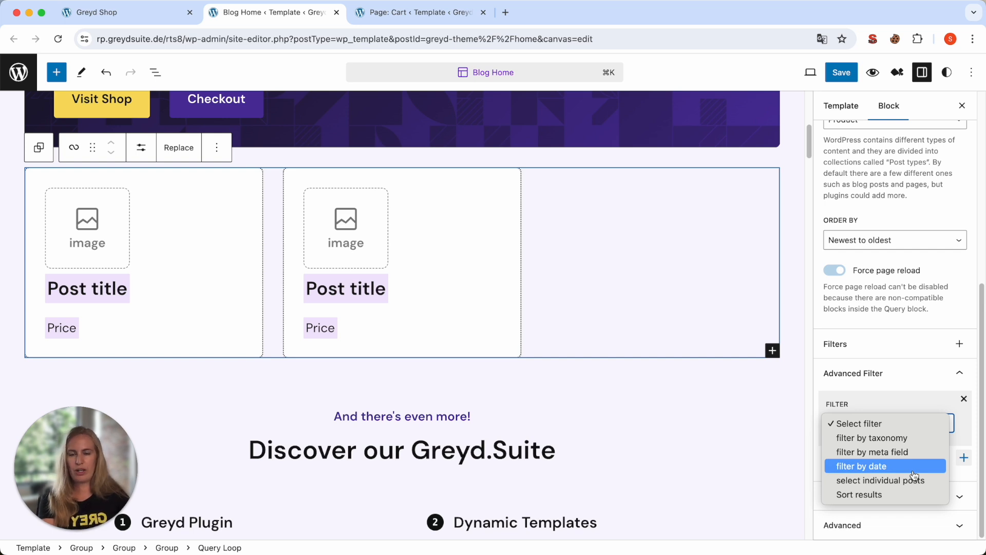
click(907, 379)
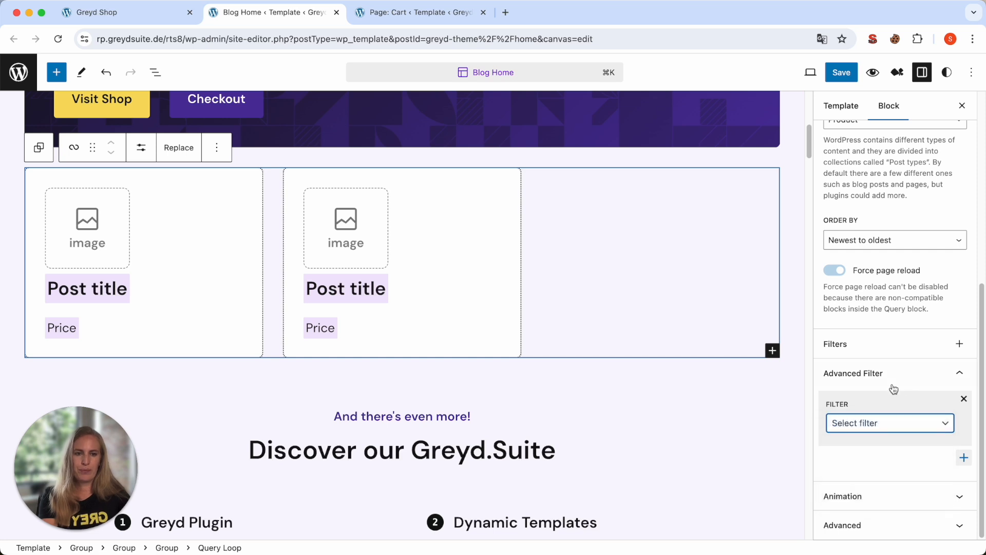
click(963, 458)
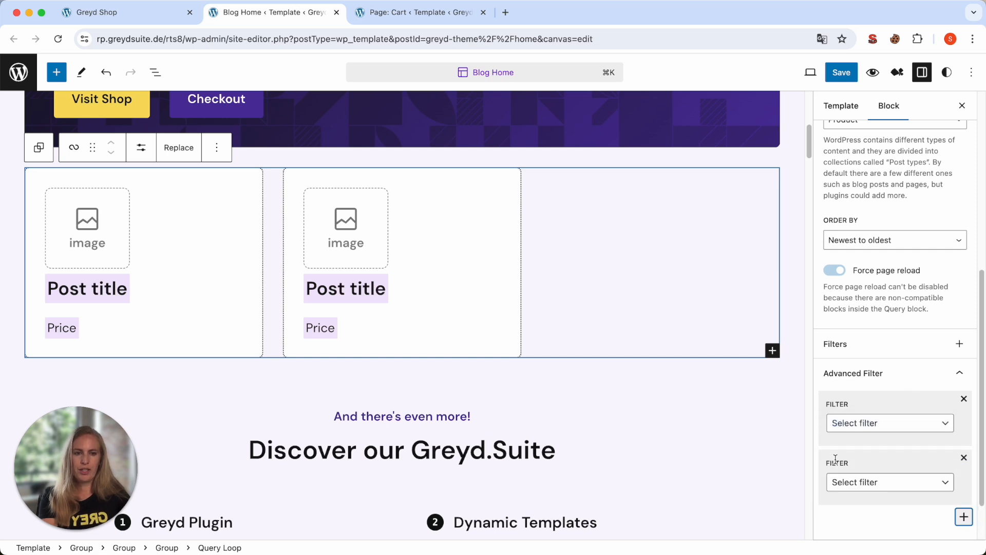
click(963, 517)
scroll(859, 436, down, 1)
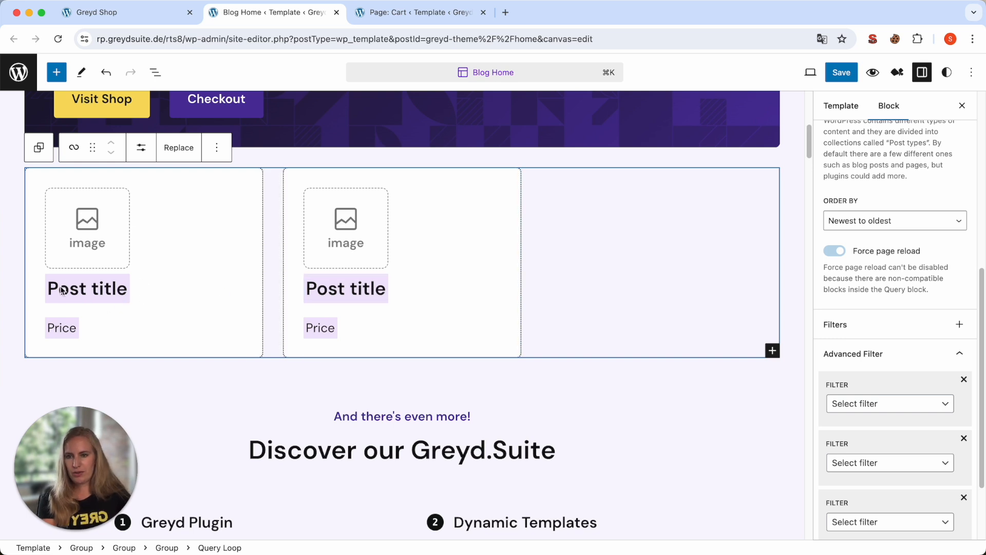
- Inspect the dynamic tag of the first product card's Post title heading and browse the list of available tags
click(88, 288)
click(104, 290)
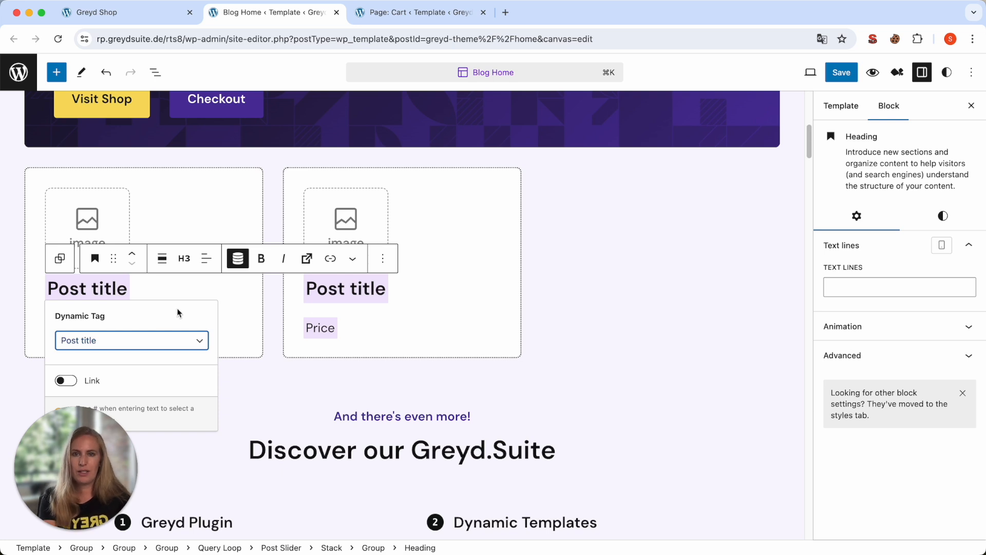
click(243, 260)
click(242, 260)
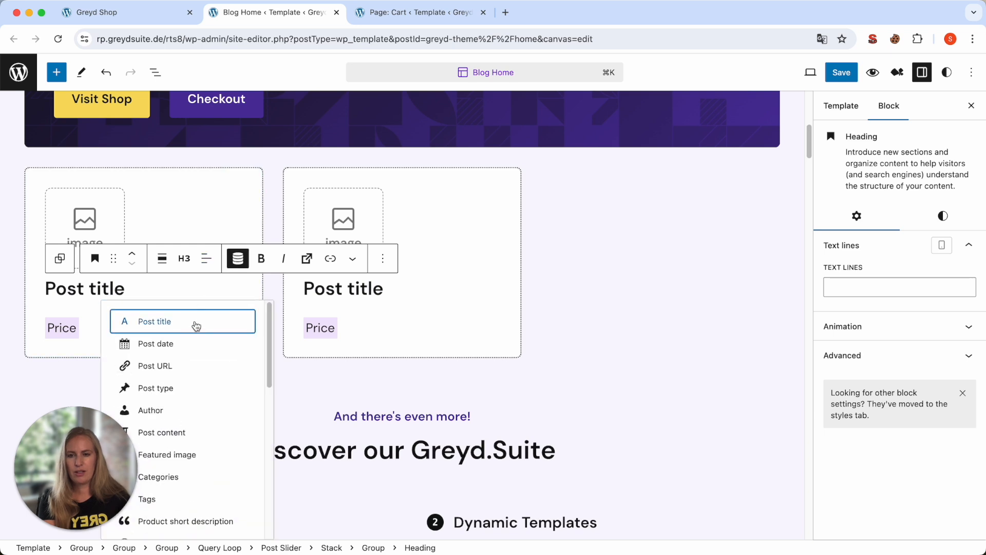
scroll(201, 321, down, 2)
scroll(206, 314, down, 10)
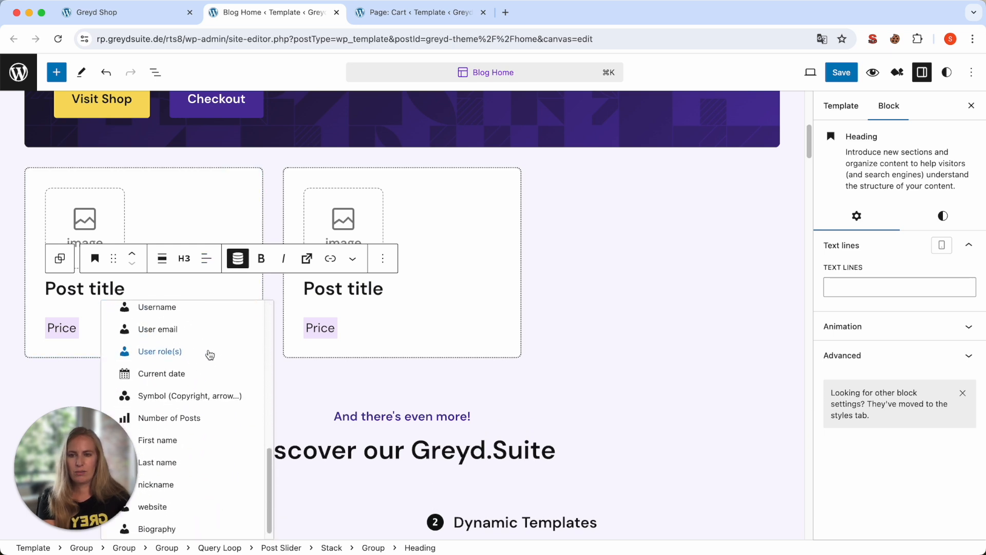
scroll(195, 417, up, 12)
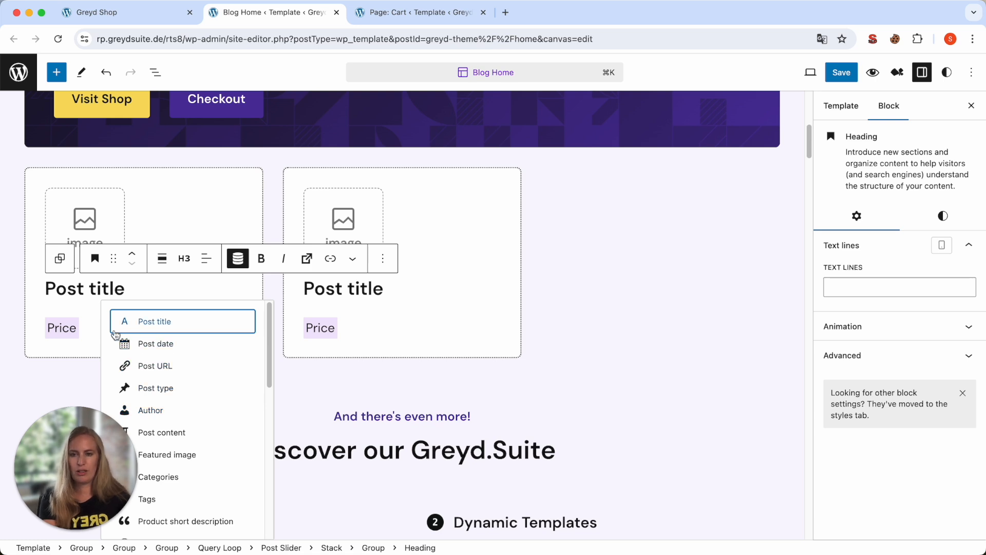
- Review the Price tag's currency symbol and formatting options in the first product card and turn on show crossed out price
click(62, 328)
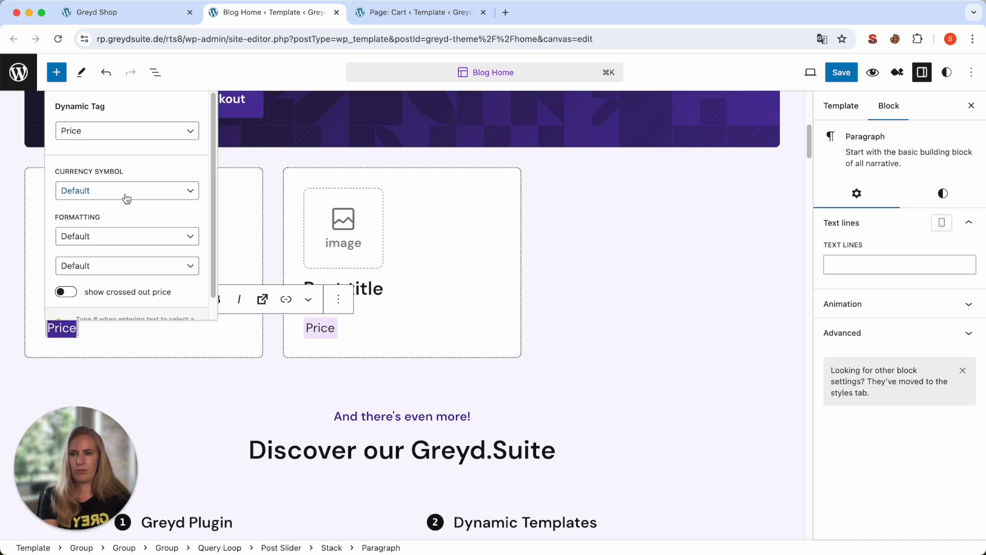
click(115, 200)
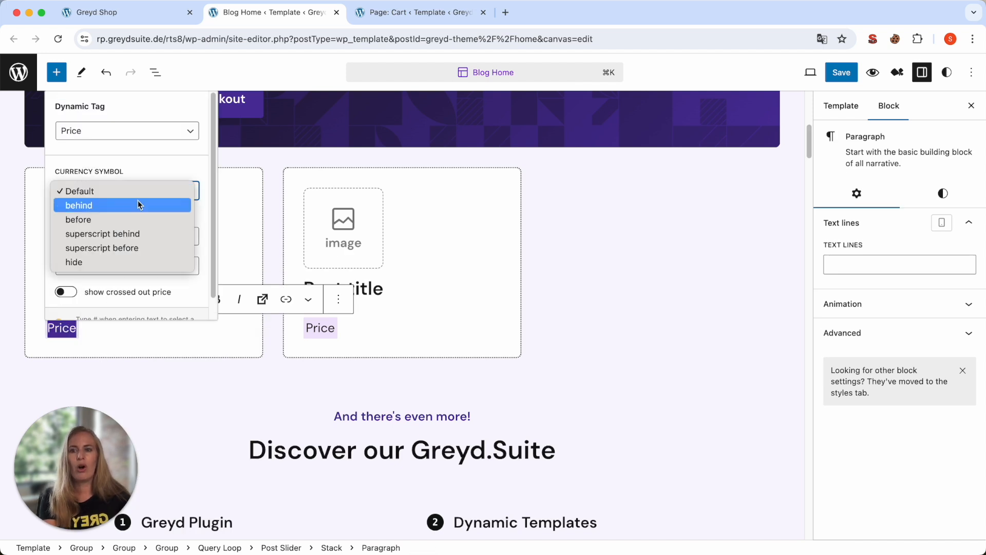
click(144, 172)
click(127, 235)
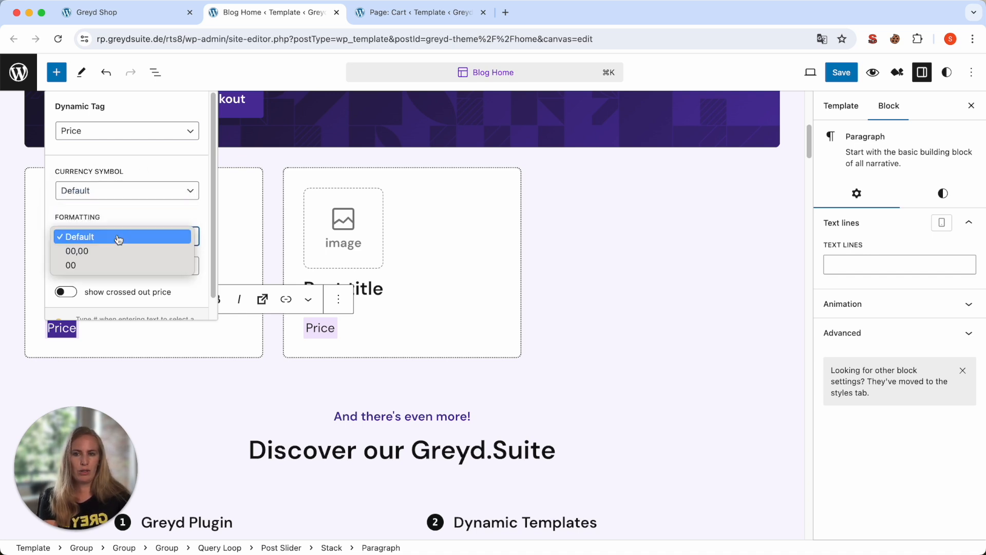
click(135, 211)
click(156, 265)
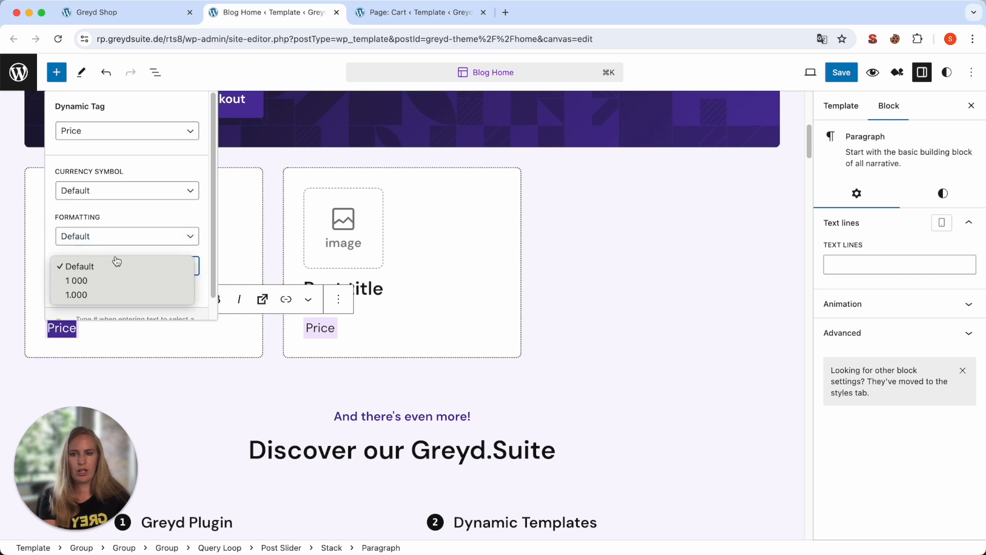
click(132, 232)
click(69, 293)
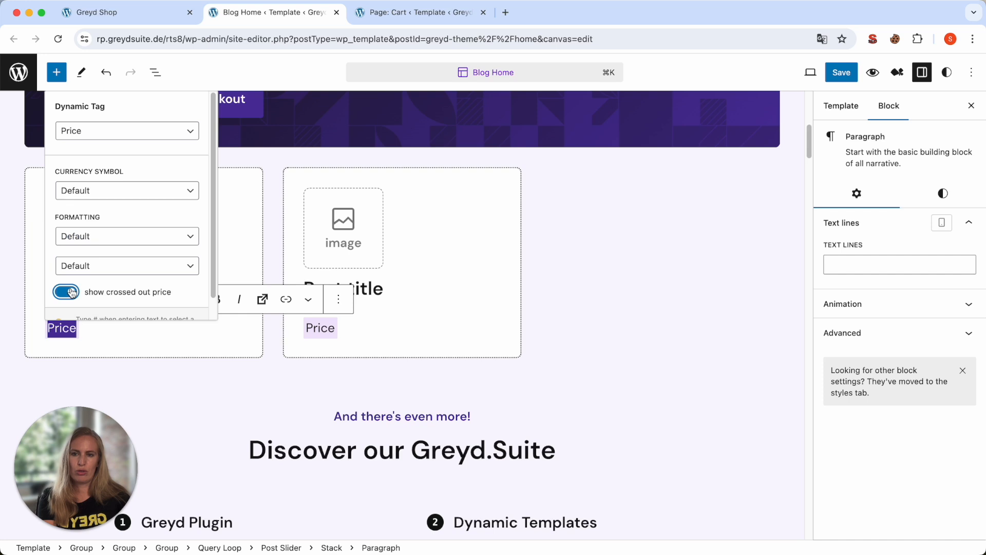
- Replace the Price dynamic tag in the first product card with the Sale badge tag
click(60, 343)
click(59, 331)
double_click(59, 330)
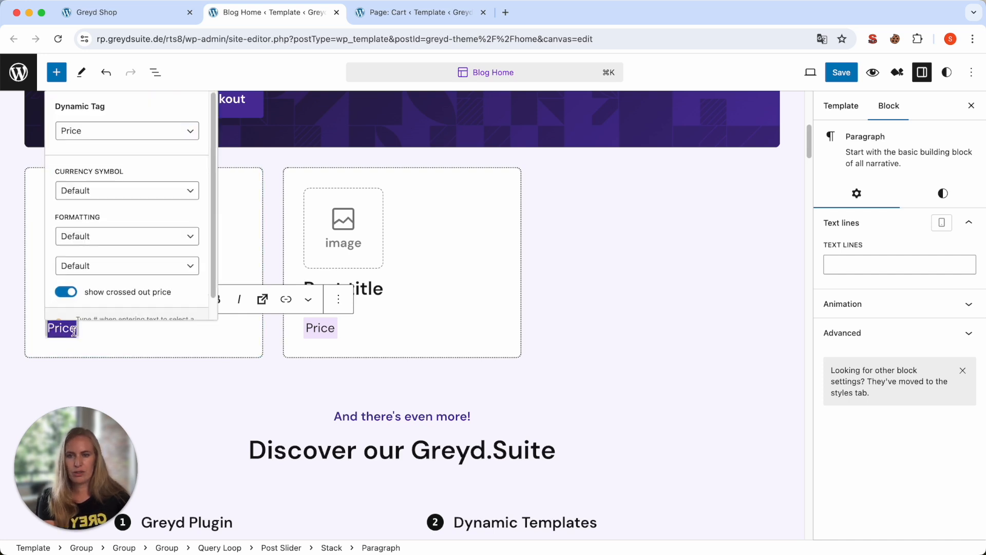
click(142, 146)
click(131, 158)
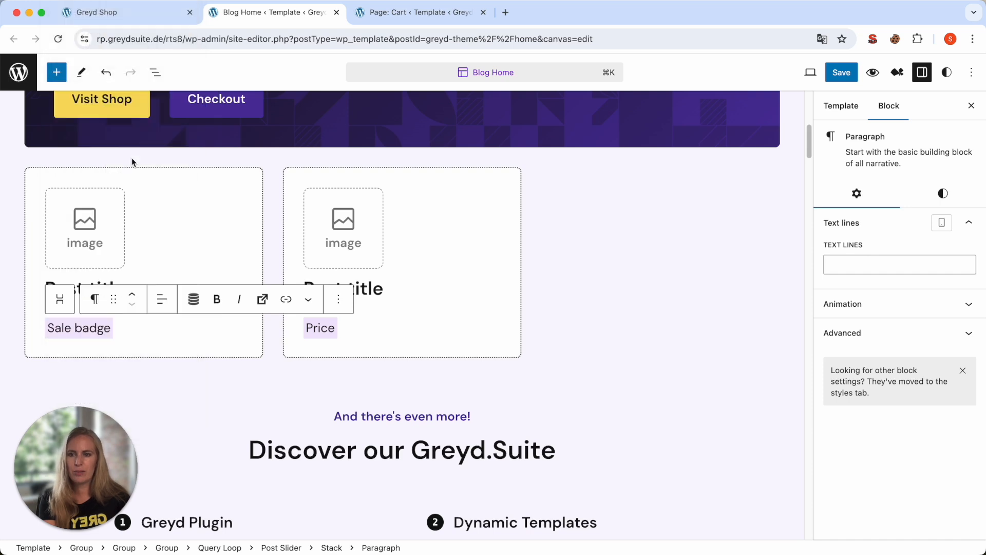
- Open the Sale badge tag's settings in the product cards and check the show discount option
click(93, 327)
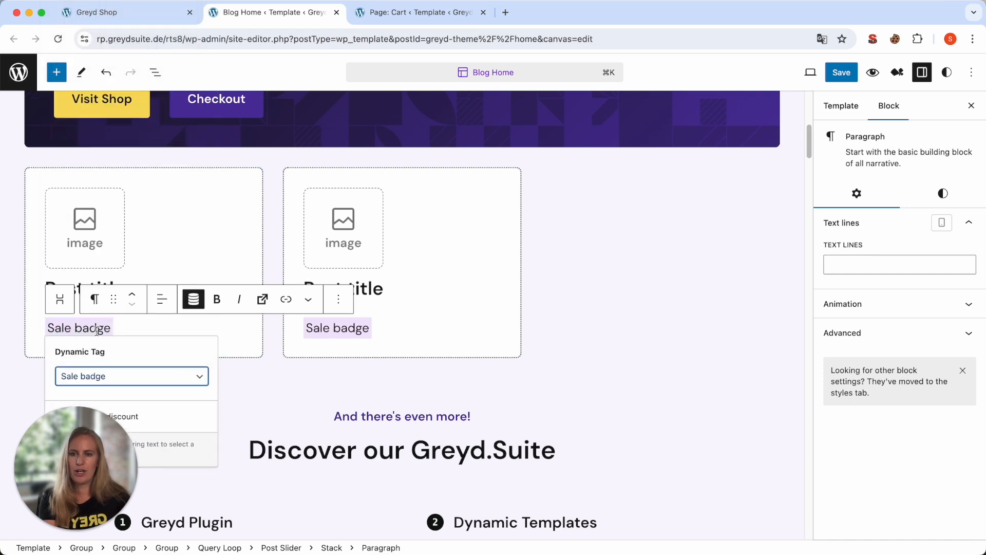
click(359, 330)
click(360, 330)
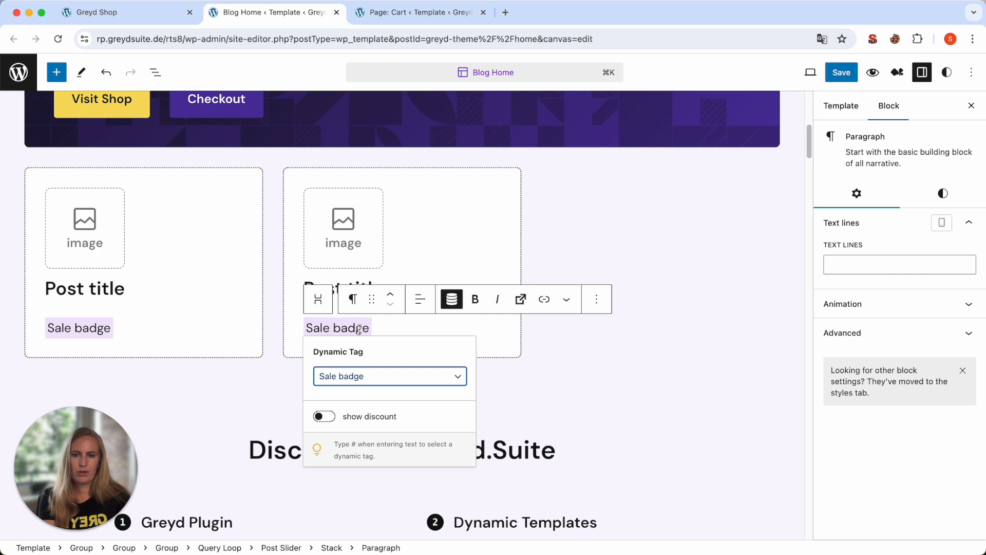
click(329, 422)
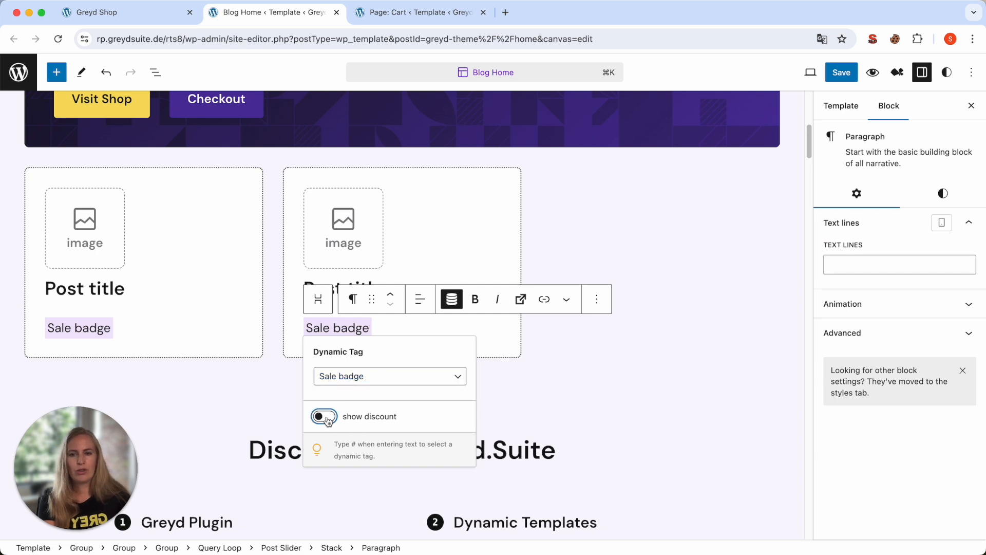
click(442, 220)
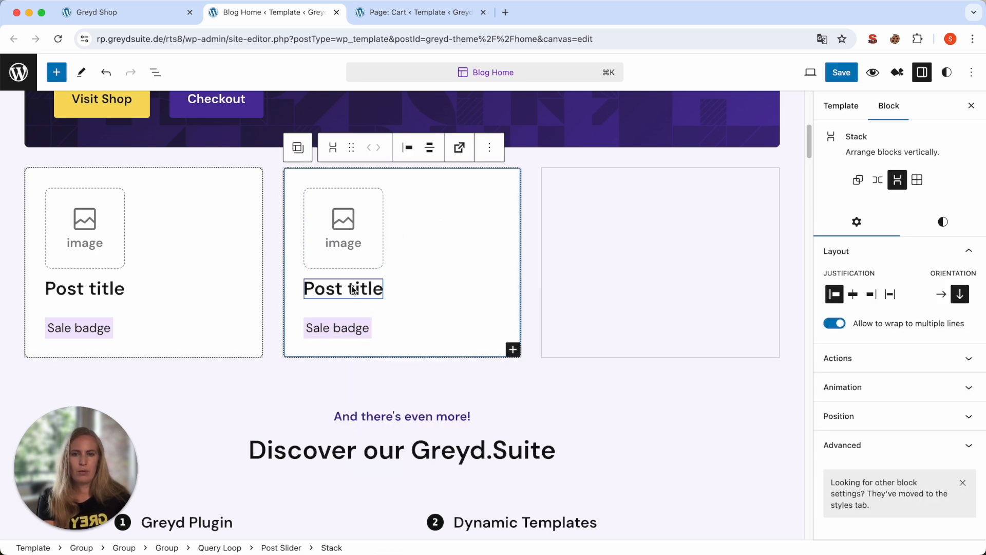
- Insert the Post title dynamic tag in place of the second product card's heading text
double_click(352, 286)
triple_click(352, 287)
click(486, 260)
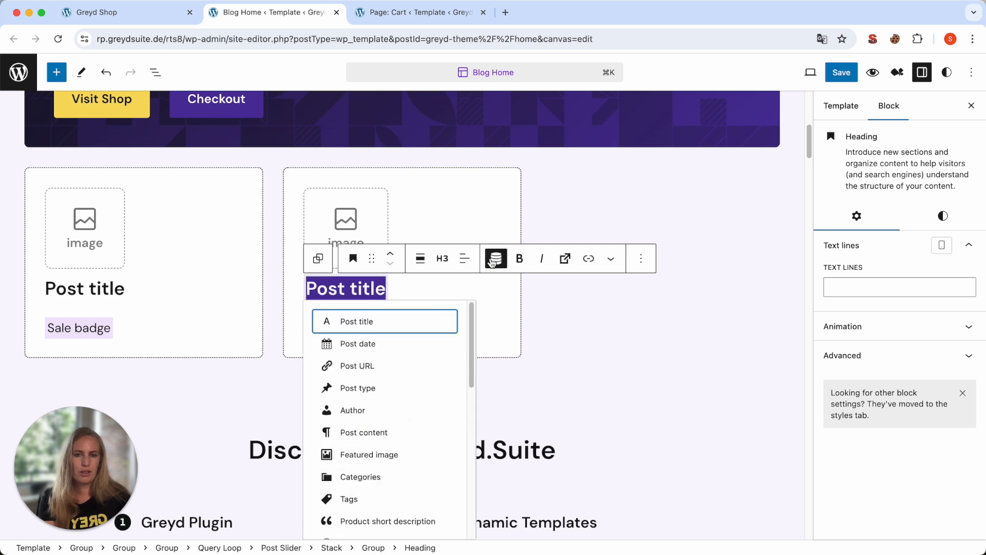
click(421, 320)
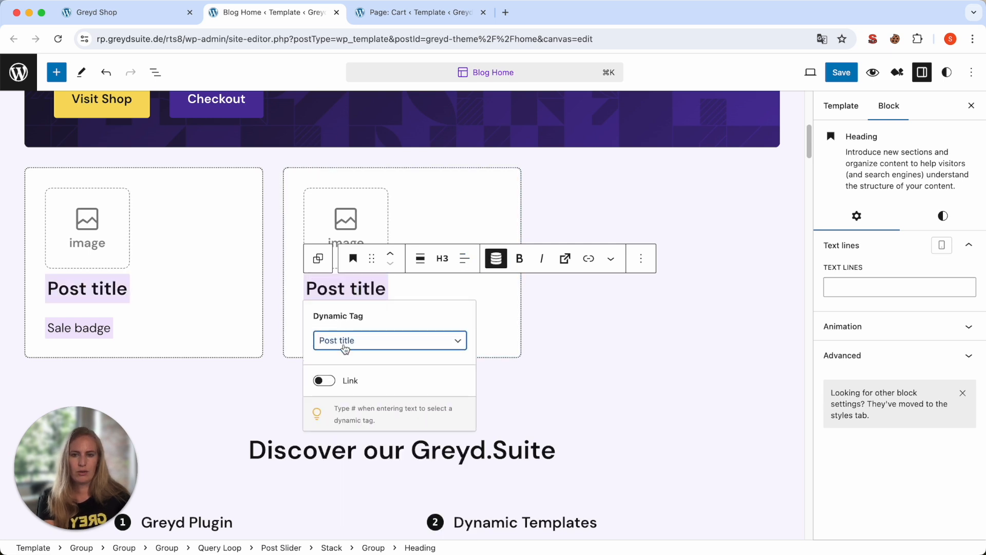
- Link the Post title tag to the primary link and select the group containing the second card's image and title
click(327, 381)
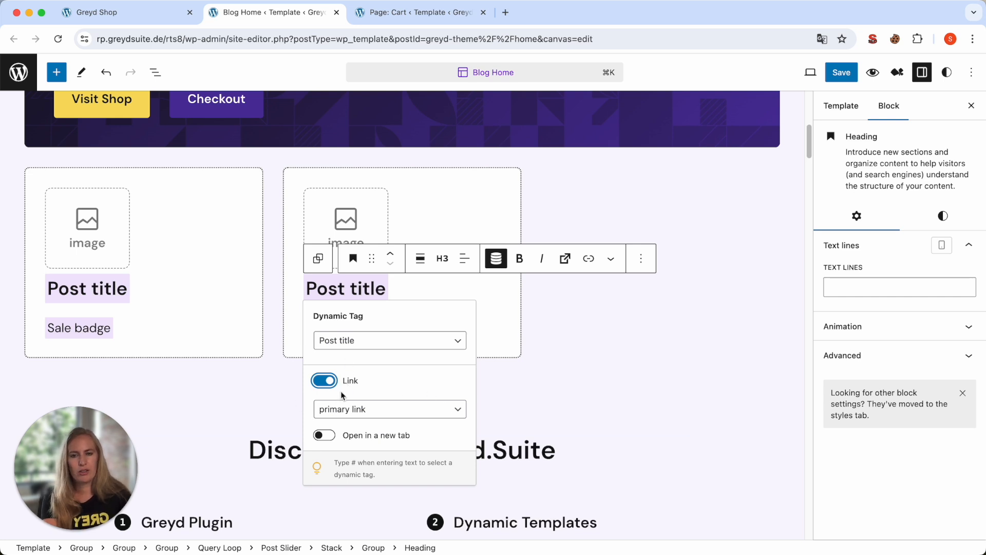
click(350, 289)
double_click(350, 288)
click(350, 289)
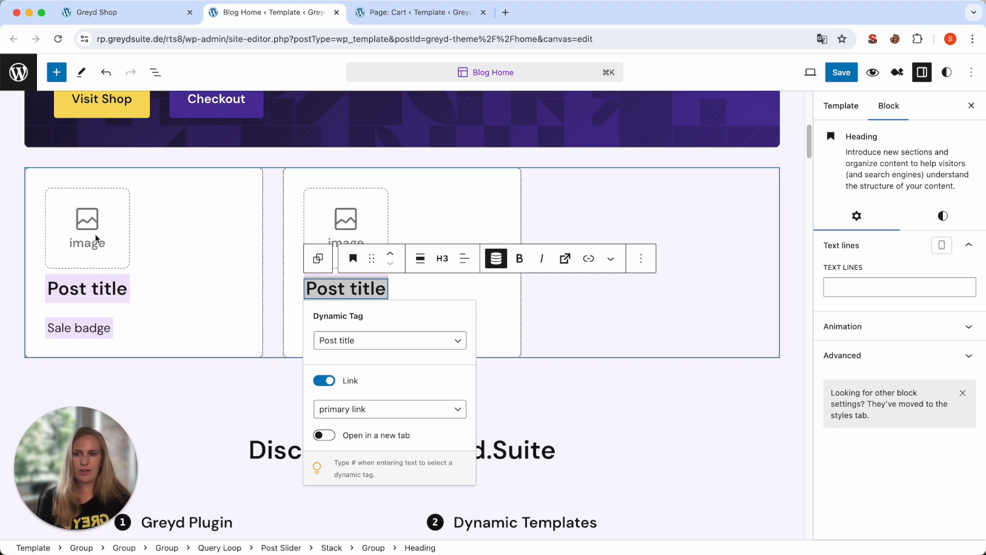
click(351, 211)
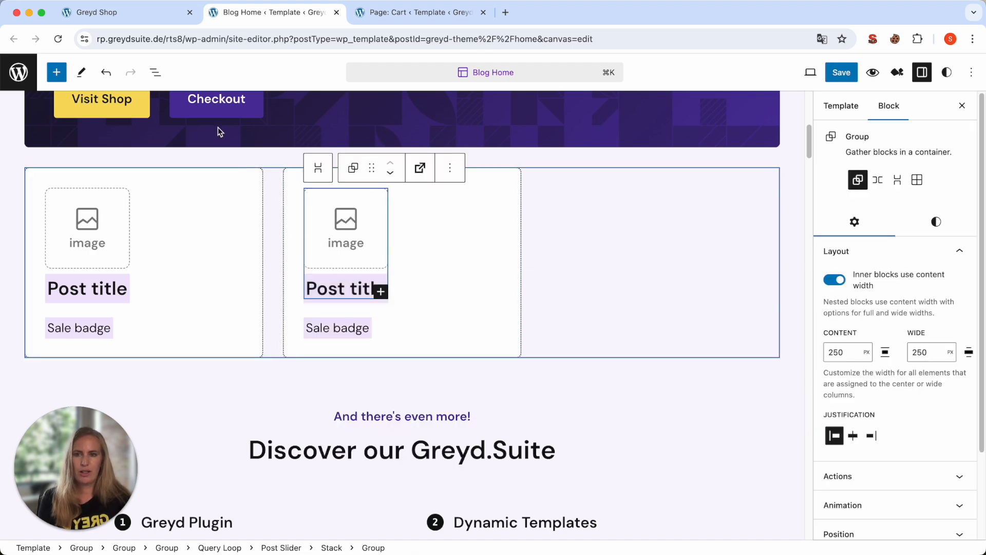
- Show the block list and select the dynamic image inside the product card's group
click(155, 75)
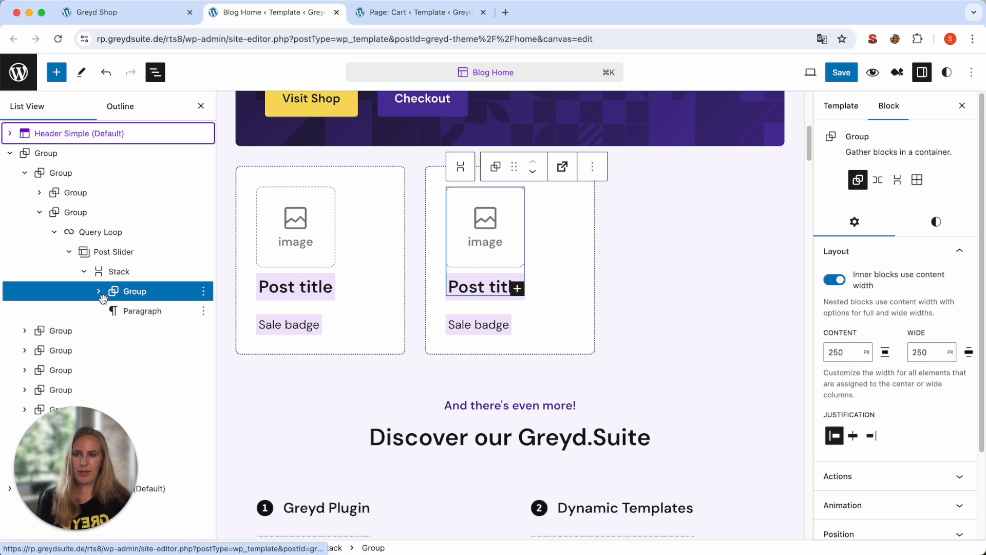
click(154, 311)
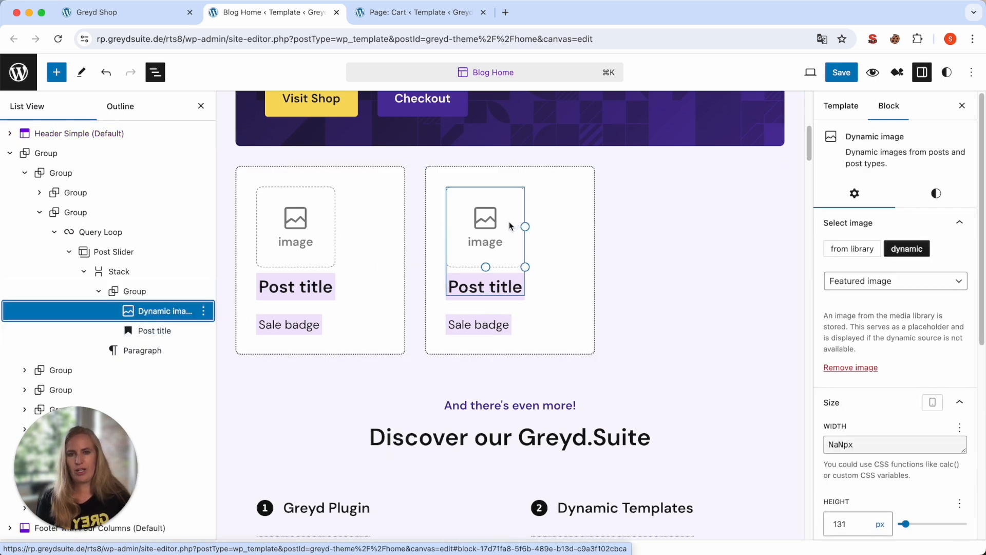
- Switch to the templates overview tab, look through the All Archives template and return to the overview
click(405, 13)
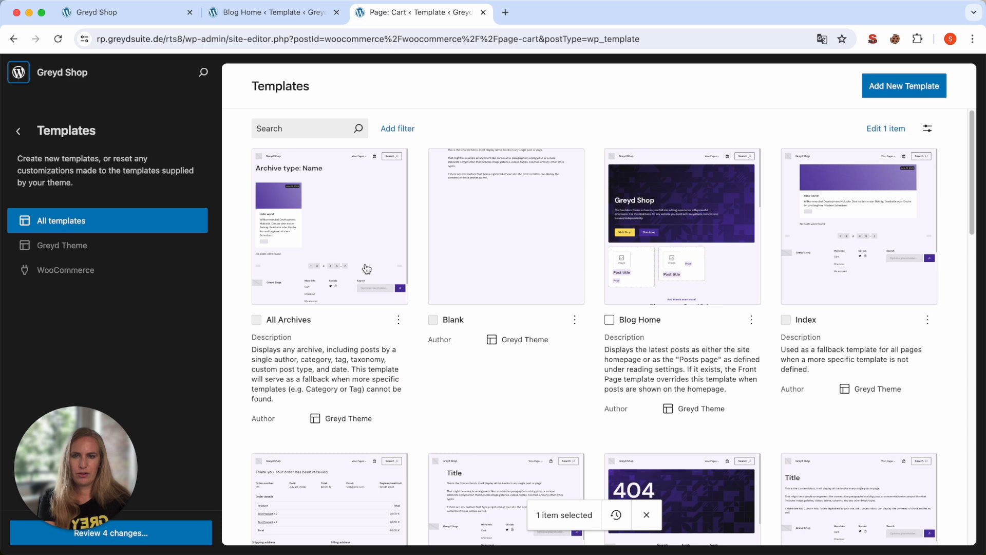
click(337, 222)
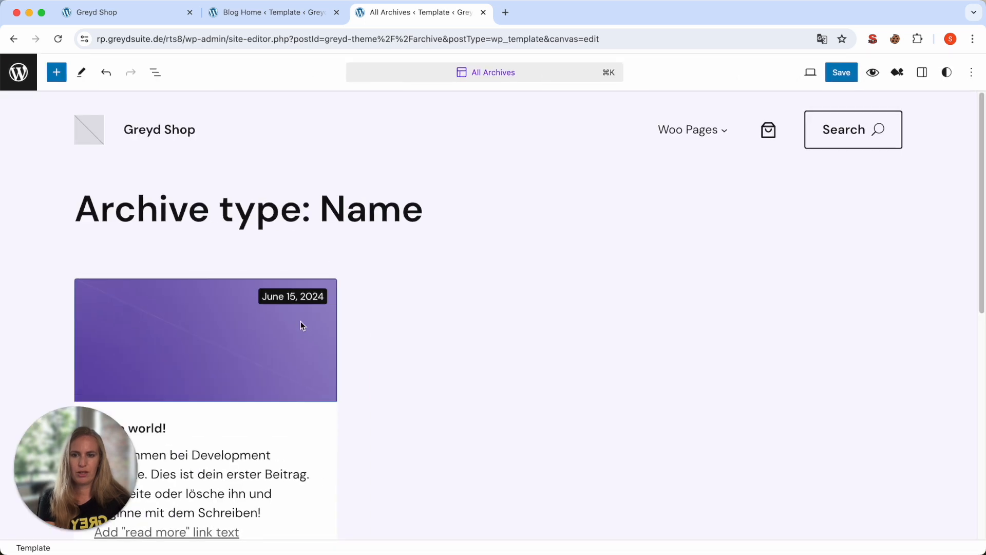
scroll(203, 193, down, 5)
click(25, 79)
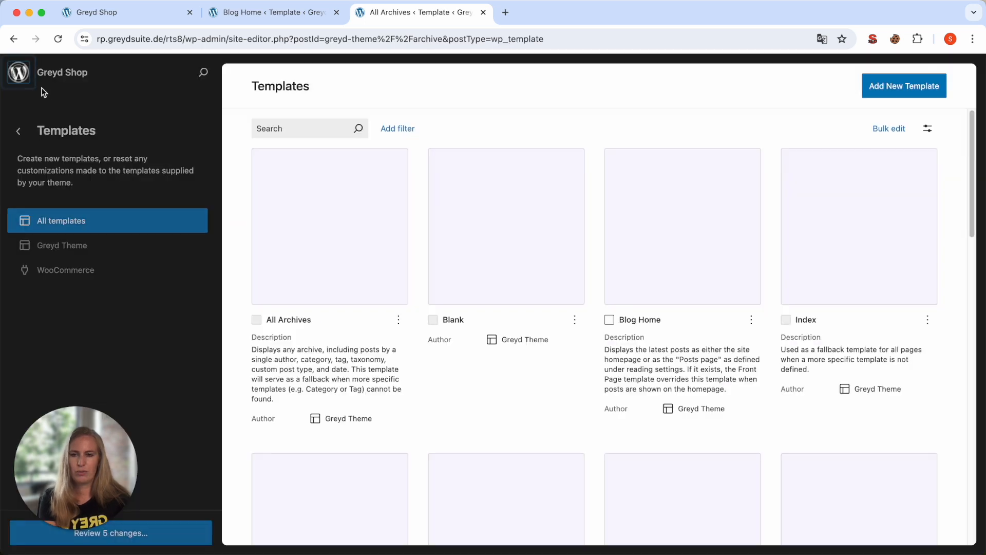
- Filter the templates to those by WooCommerce and open the Product Catalog template
click(63, 275)
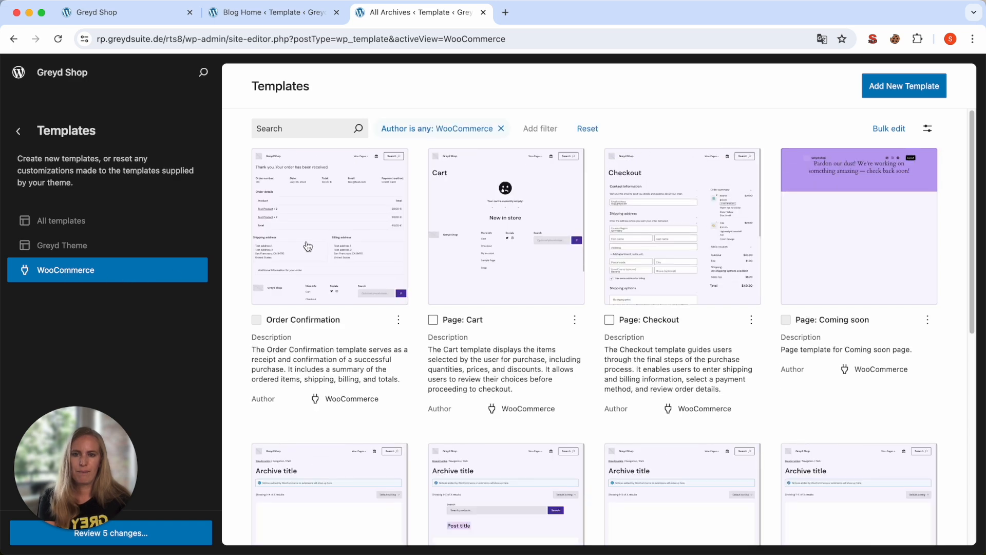
scroll(663, 374, down, 2)
scroll(663, 374, down, 5)
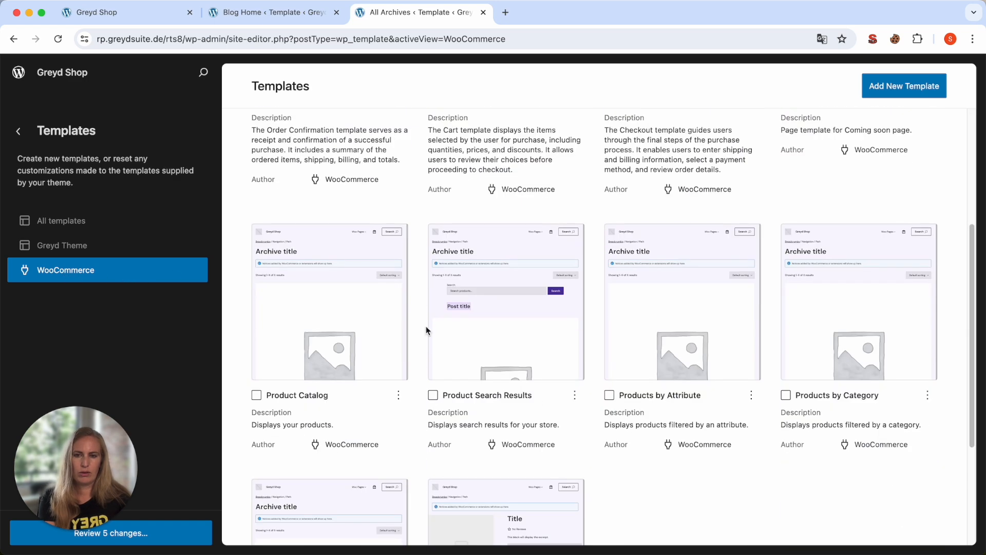
click(368, 304)
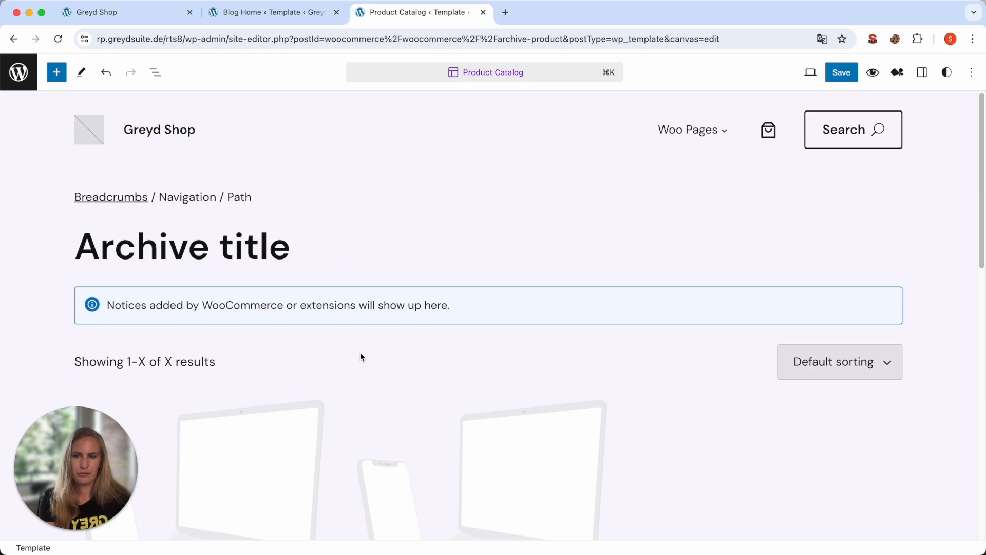
- Show the Product Catalog's block list and select the Product Image and Post Template blocks in the product grid
click(155, 72)
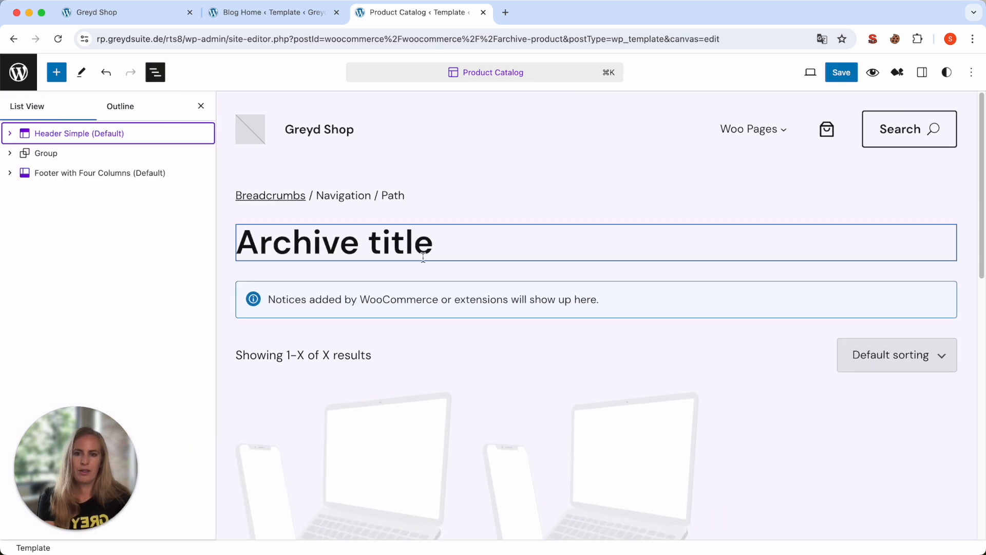
scroll(414, 306, down, 10)
scroll(382, 262, up, 5)
click(407, 218)
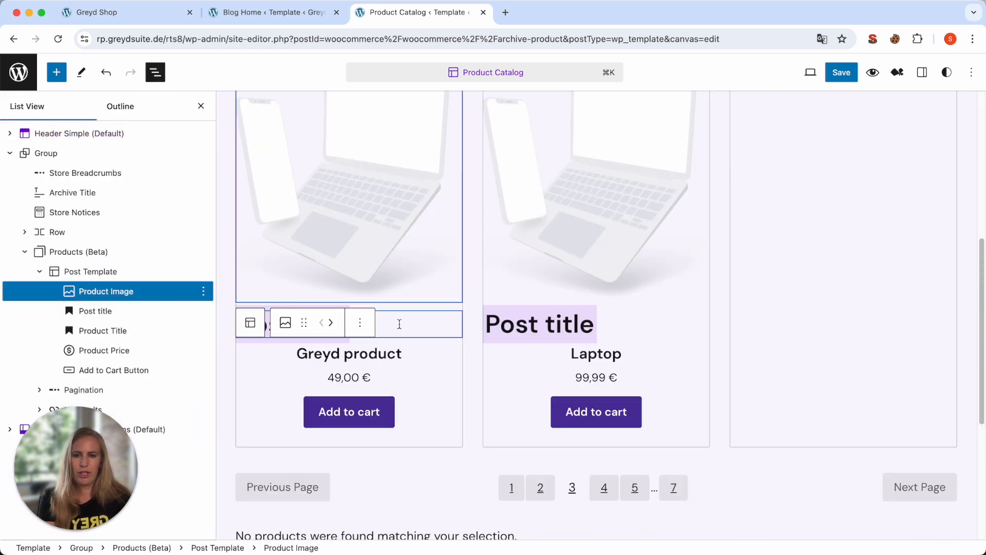
click(533, 315)
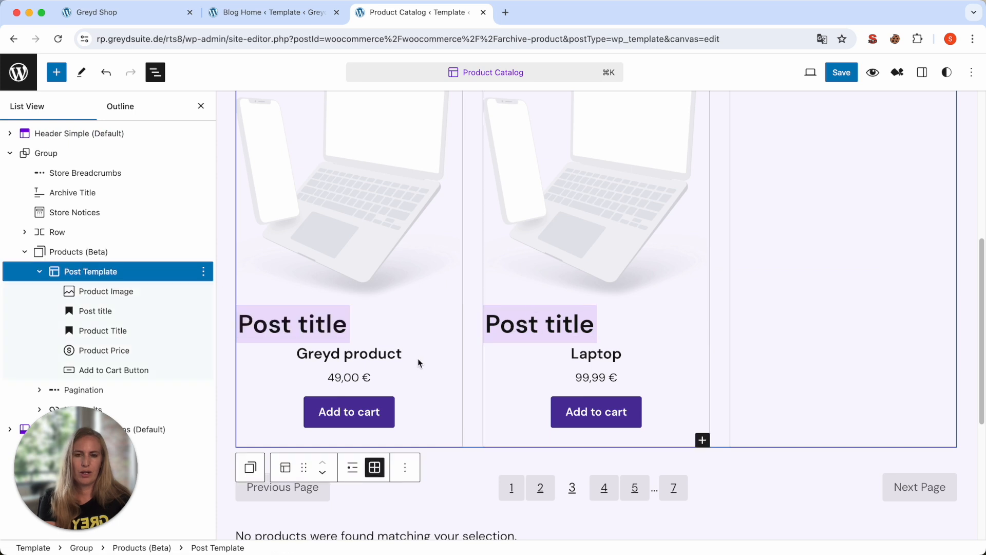
- Try to select the Add to Cart Button block in the first product card
click(358, 414)
double_click(377, 409)
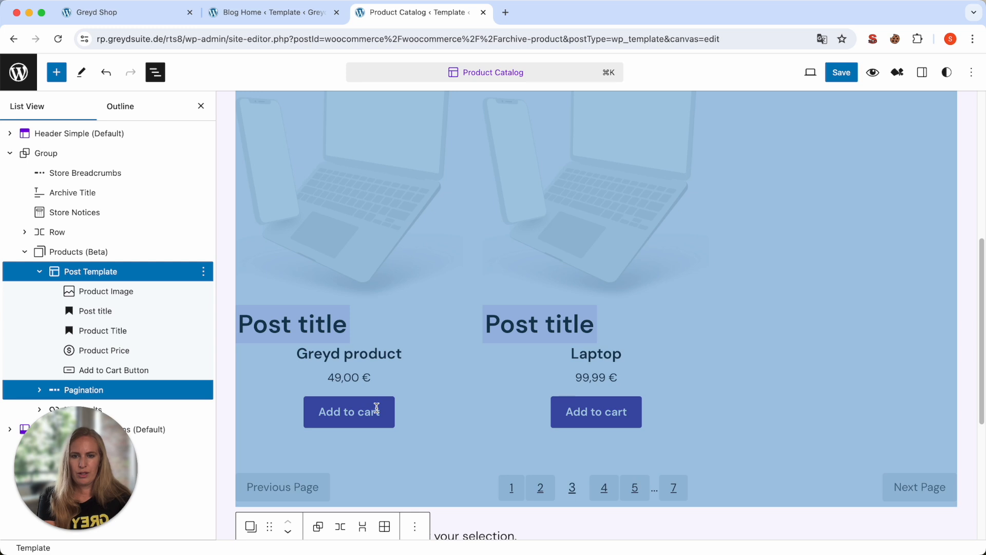
click(377, 410)
double_click(353, 413)
click(353, 412)
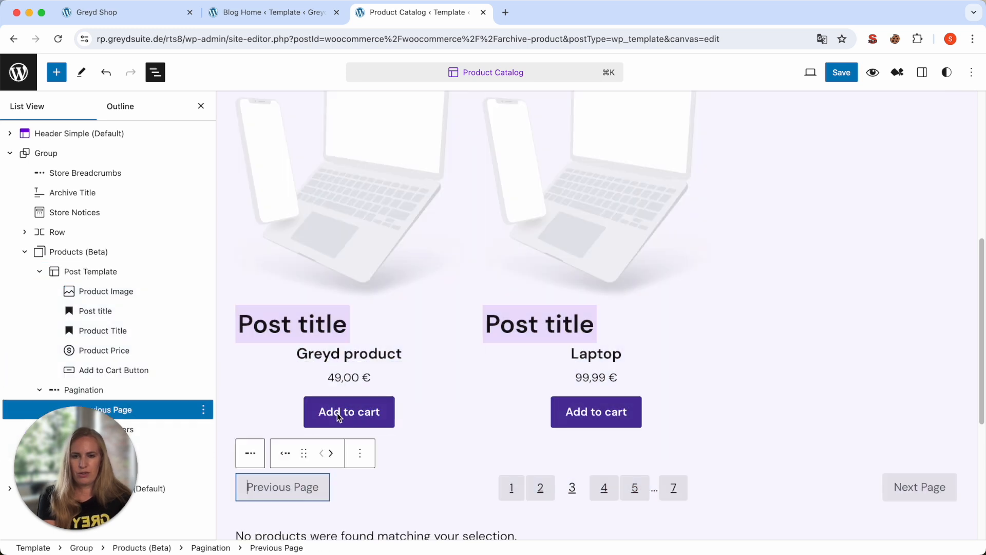
- Insert a Greyd Buttons block before the Add to Cart Button in the first product card
scroll(349, 392, down, 3)
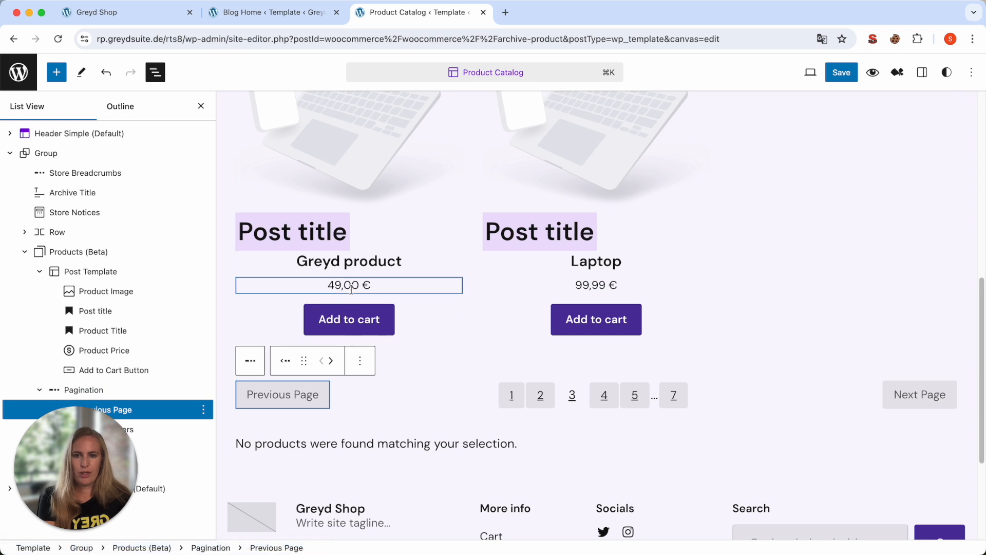
click(433, 312)
click(402, 289)
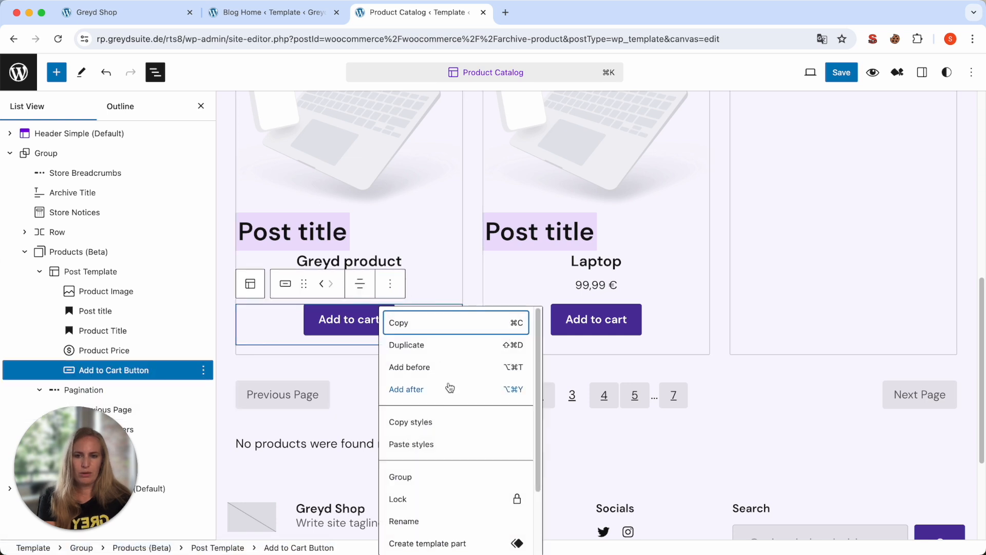
click(436, 366)
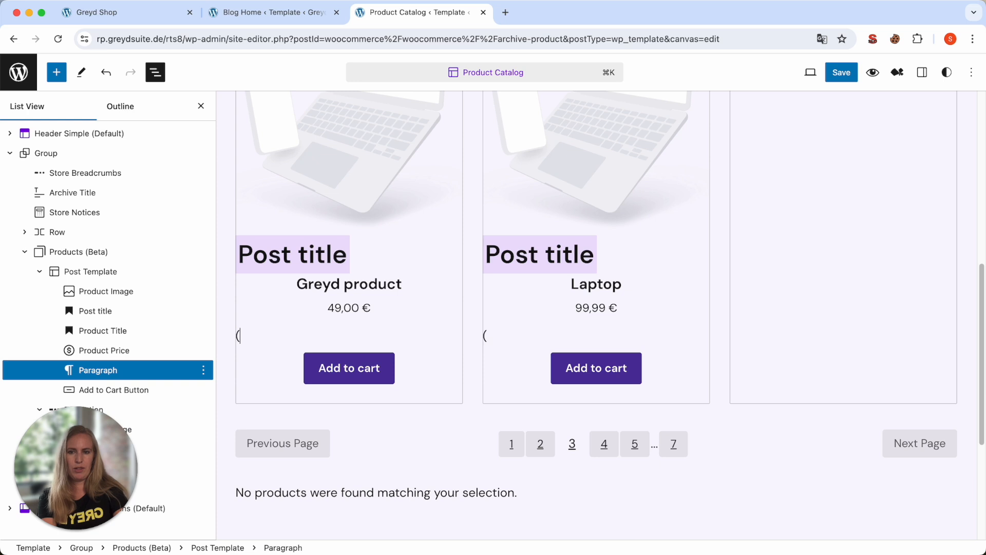
text(/greyd)
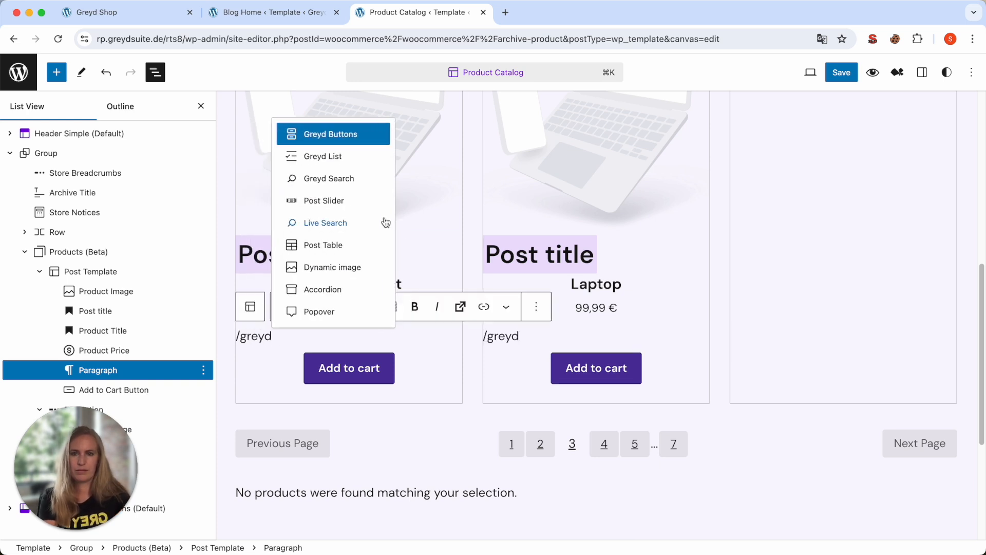
click(346, 134)
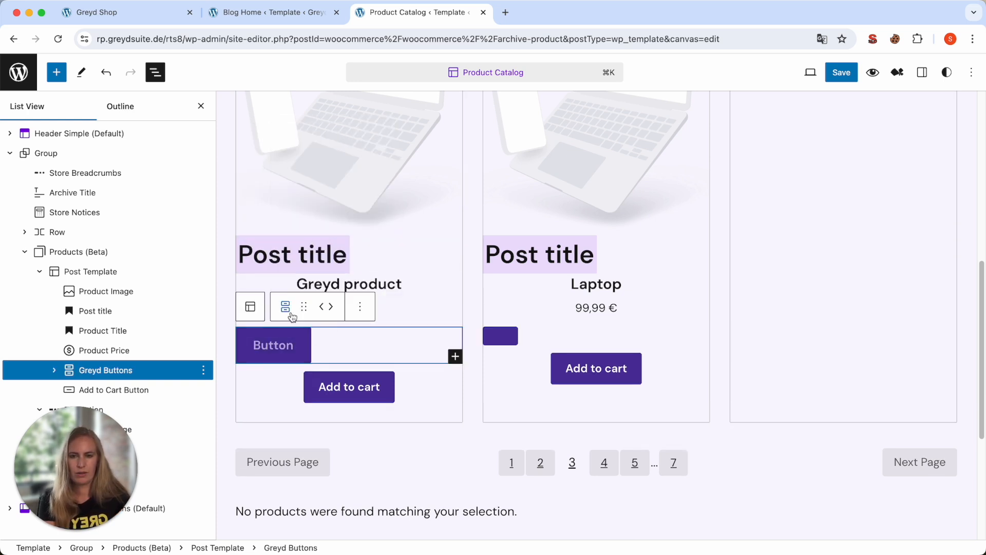
- Label the new Greyd Button fsdf and turn on its dynamic tags option
click(288, 346)
text(fsdf)
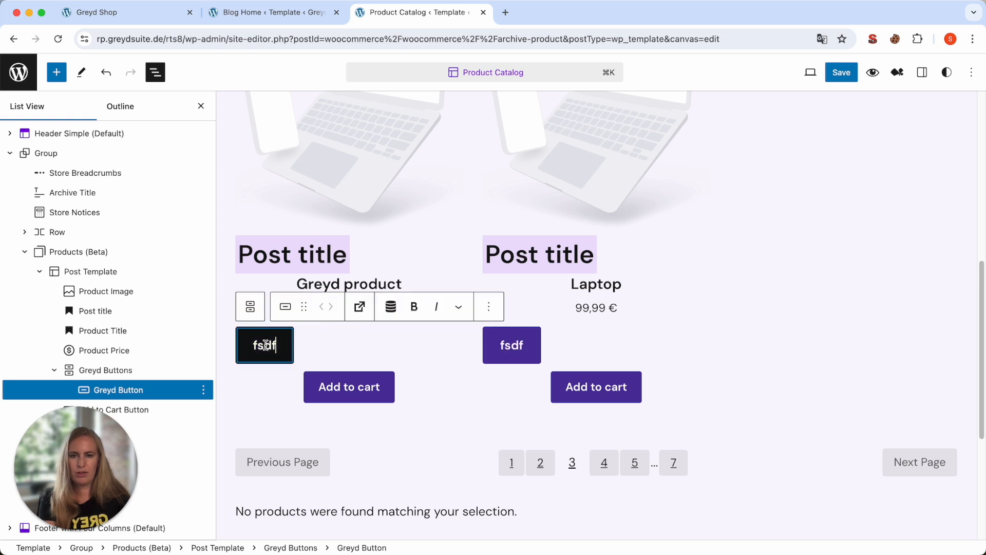
click(390, 307)
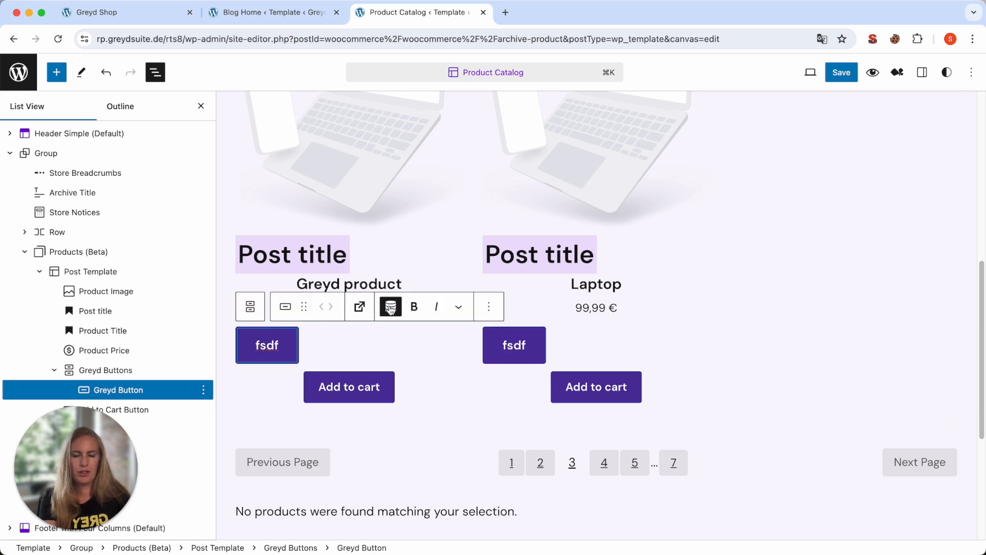
click(391, 308)
click(391, 307)
- Replace the Greyd Button's label with # to list the available dynamic tags
click(268, 346)
double_click(268, 346)
text(#)
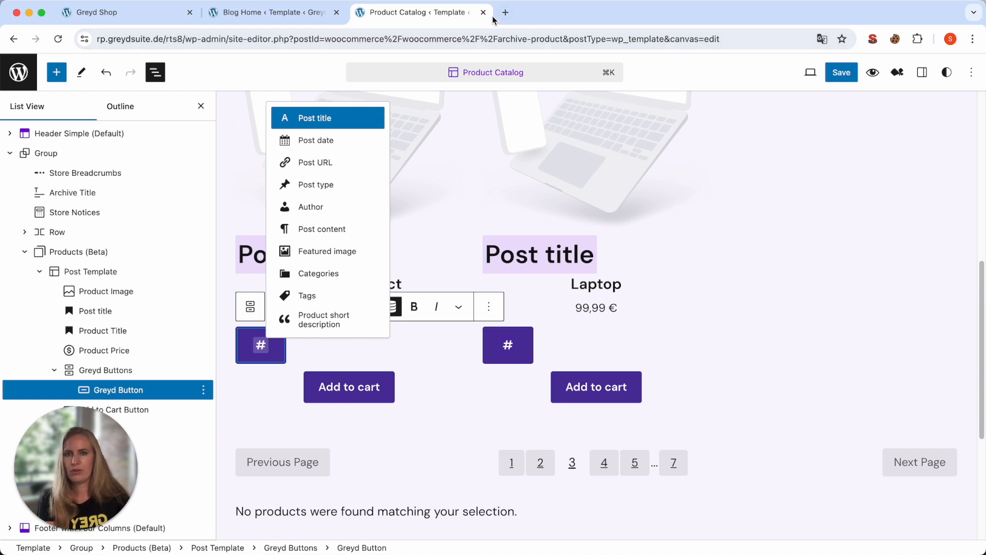
- Switch to the Blog Home template and insert a Conditional Content block before the group containing the Query Loop
click(265, 14)
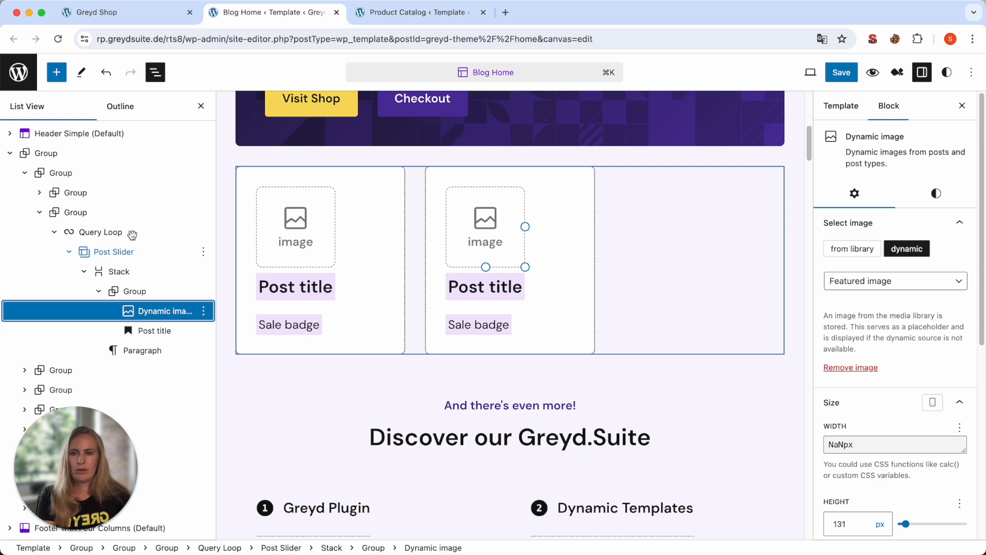
click(102, 213)
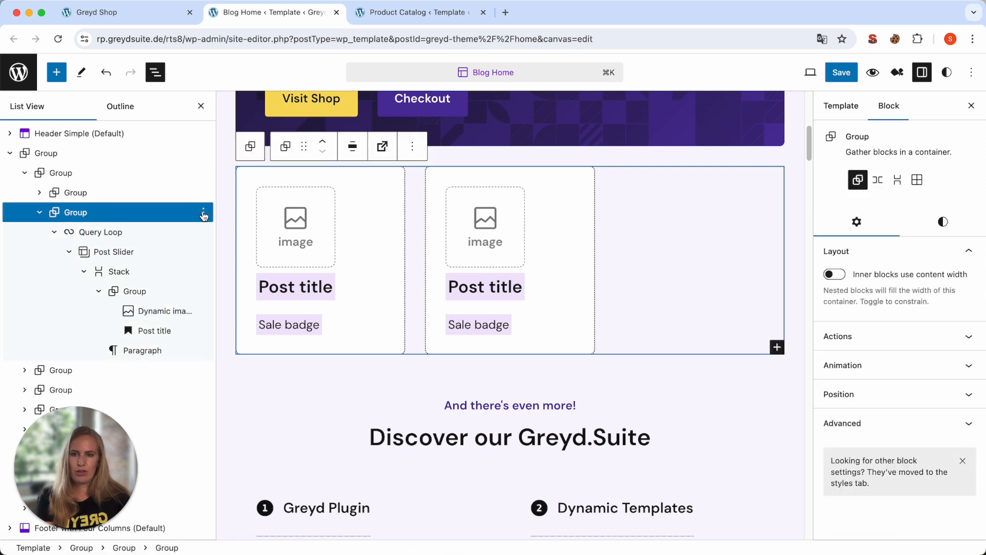
click(204, 213)
click(249, 285)
text(/cond)
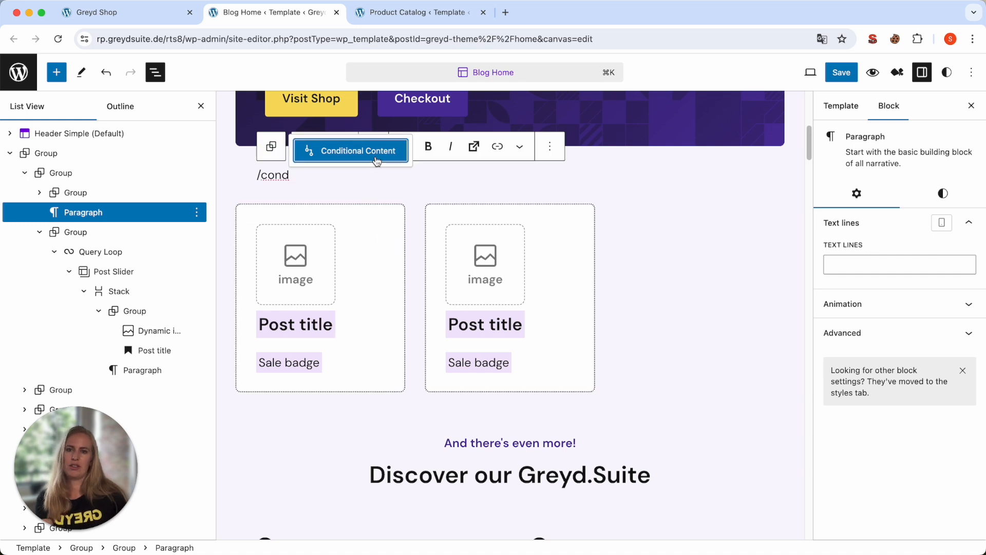
click(377, 161)
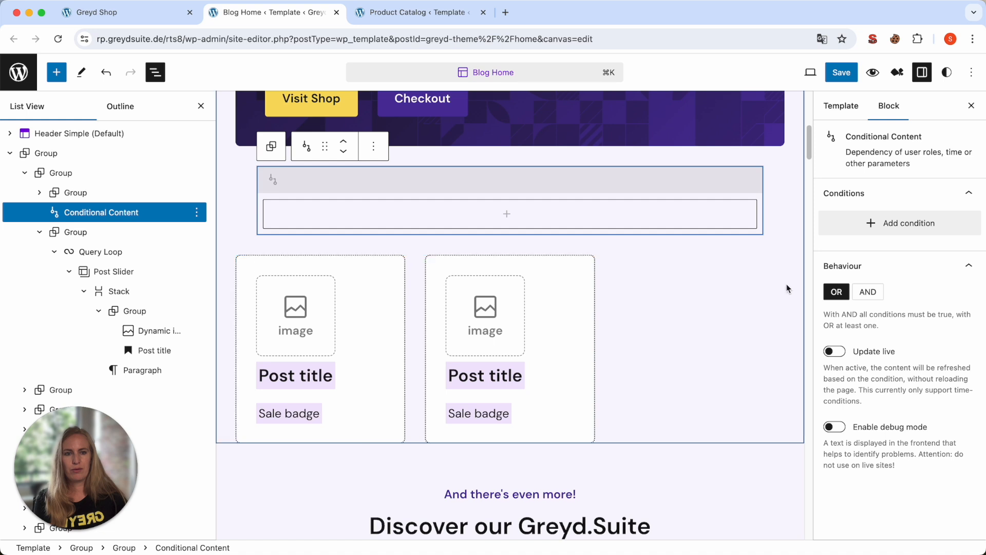
- Add a Time condition to the Conditional Content block with the value in the morning (from 5am)
click(888, 222)
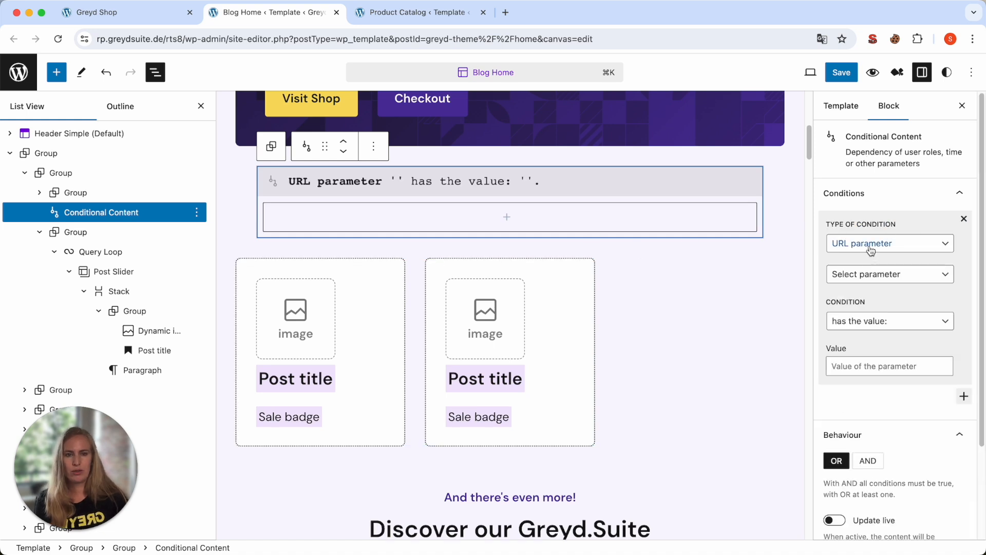
click(870, 249)
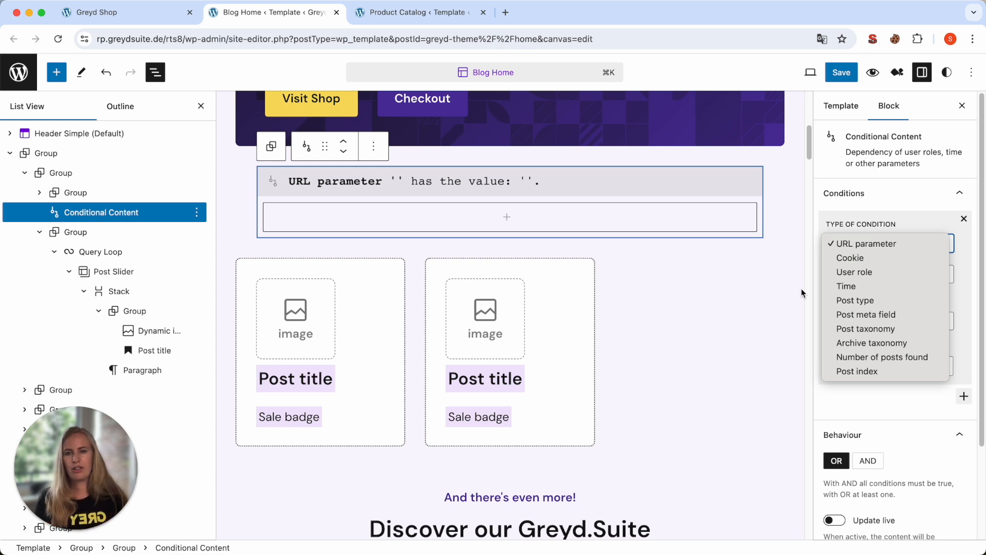
click(849, 288)
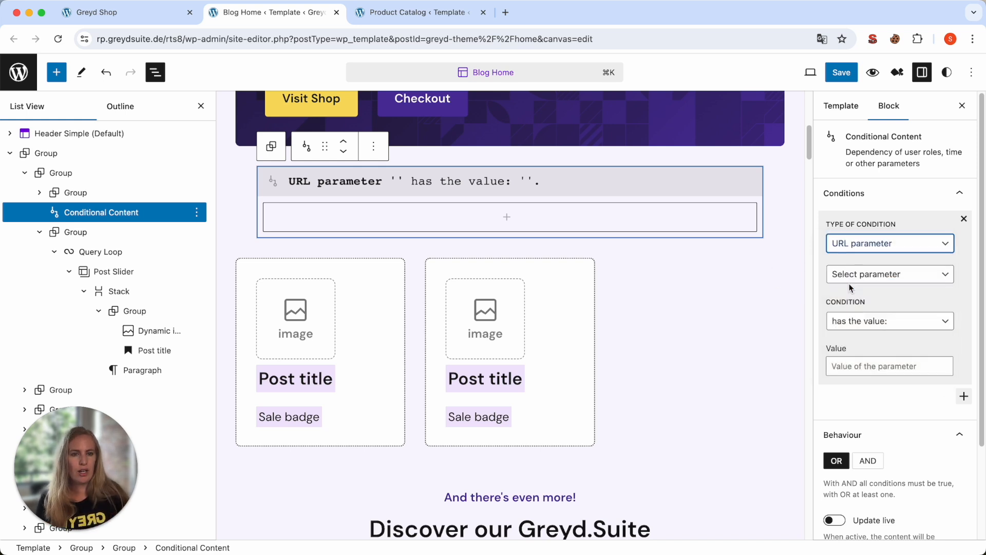
click(873, 335)
click(781, 319)
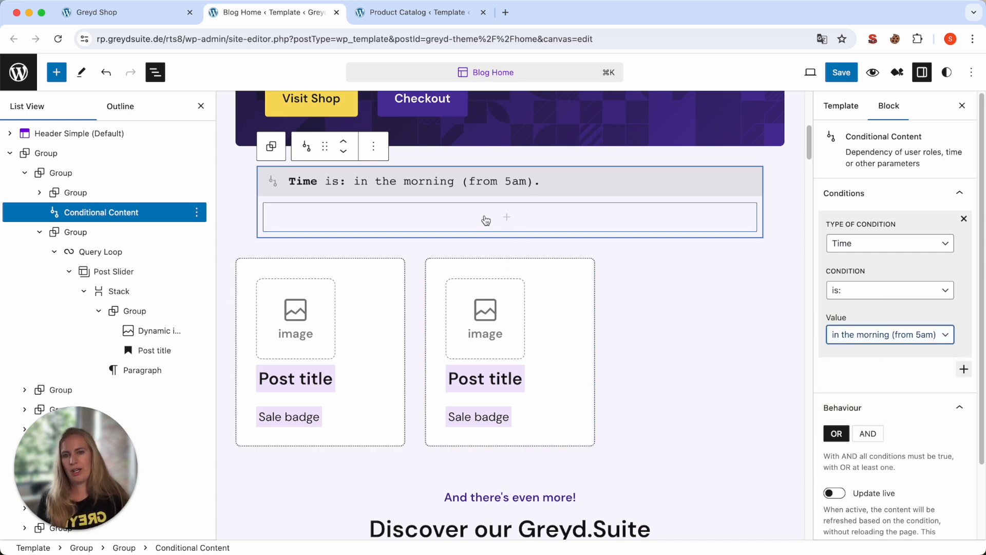
- Move the Conditional Content block into the product card's group, directly below the Post title
click(506, 219)
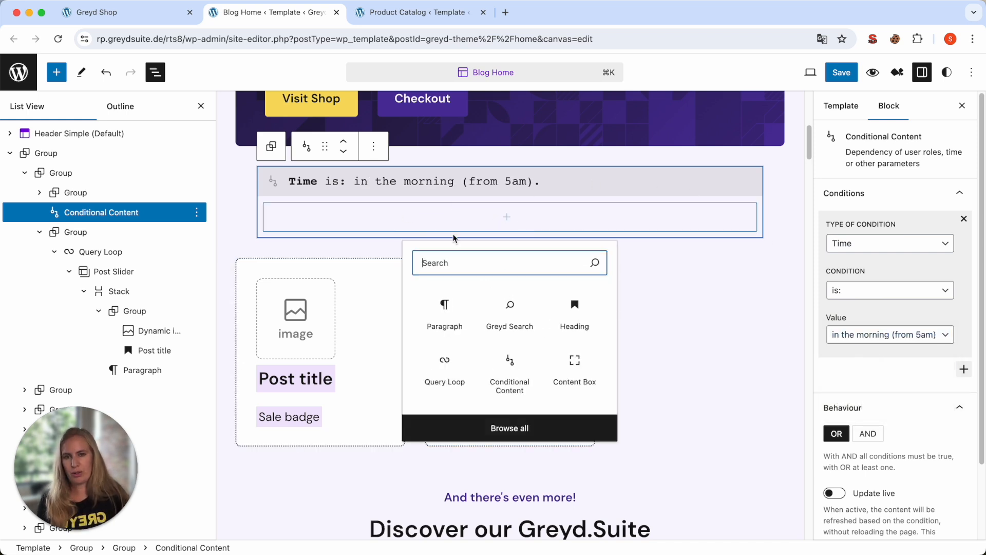
click(698, 283)
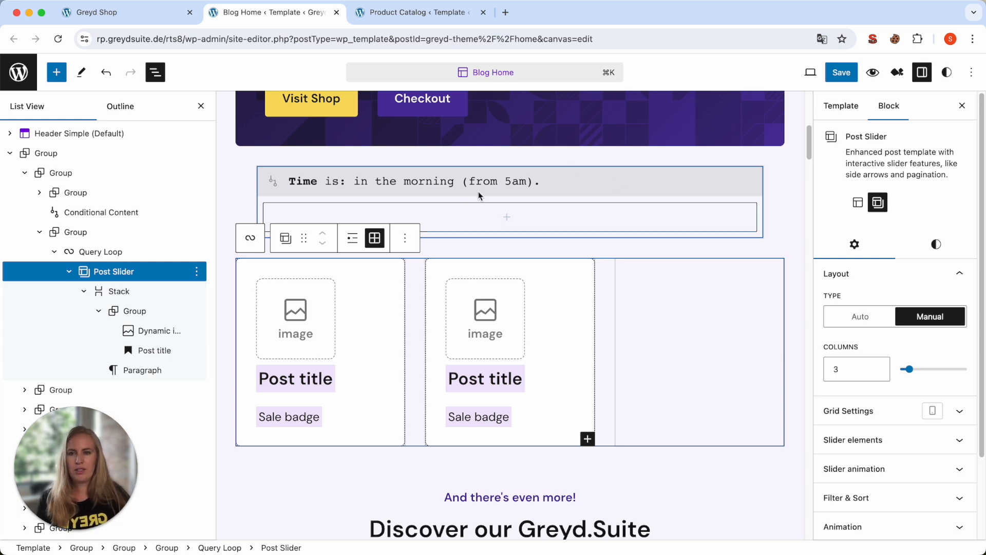
drag(116, 211, 169, 323)
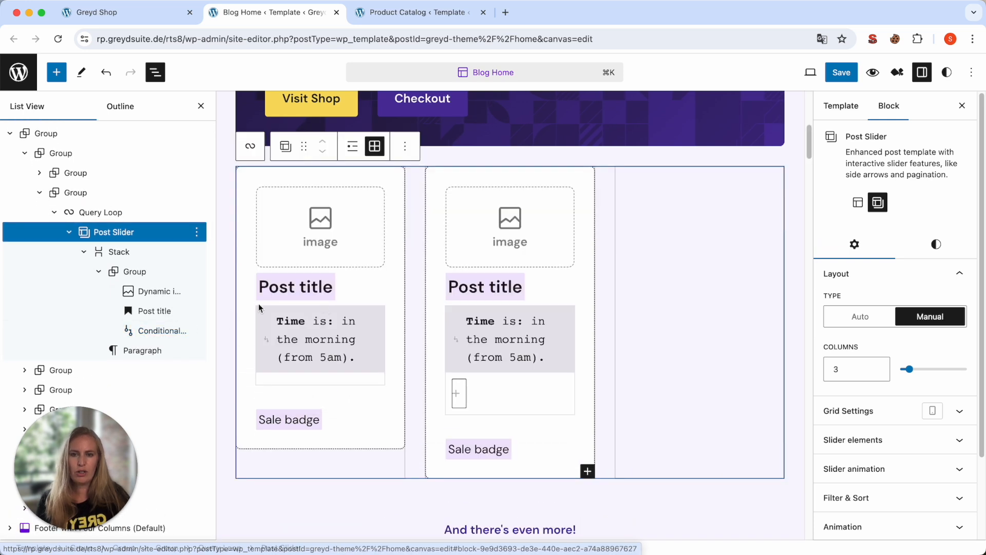
- Change the condition type of the card's Conditional Content block to Post meta field
click(323, 340)
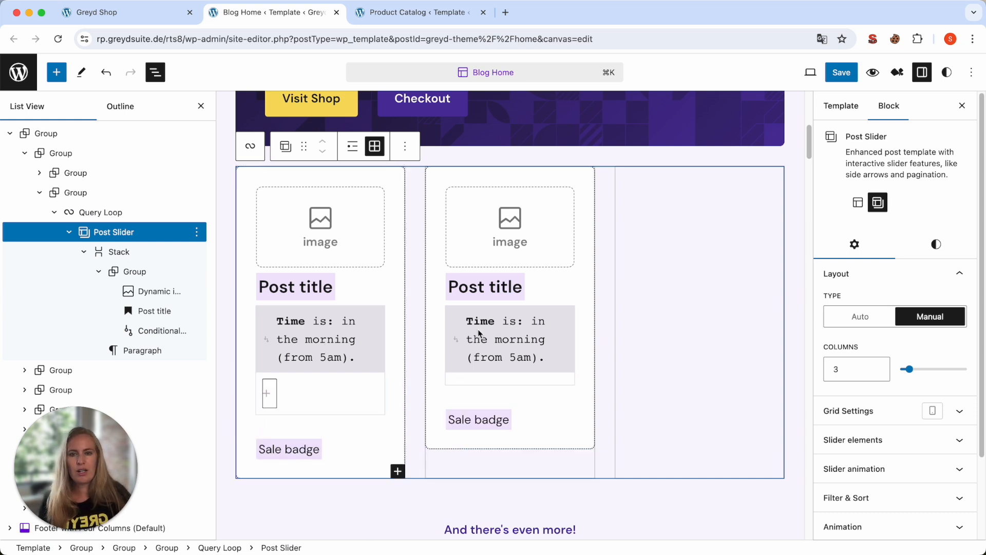
click(376, 343)
click(884, 245)
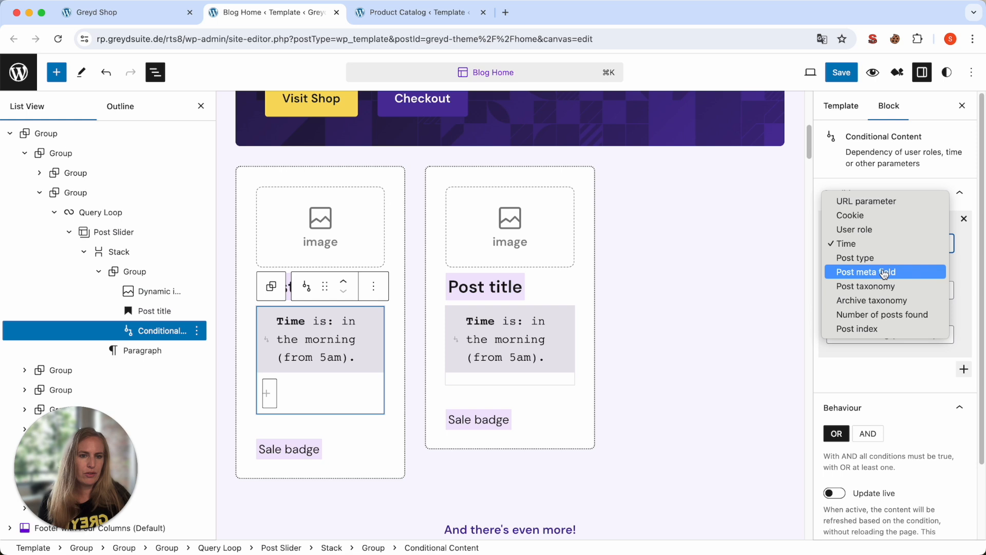
click(883, 271)
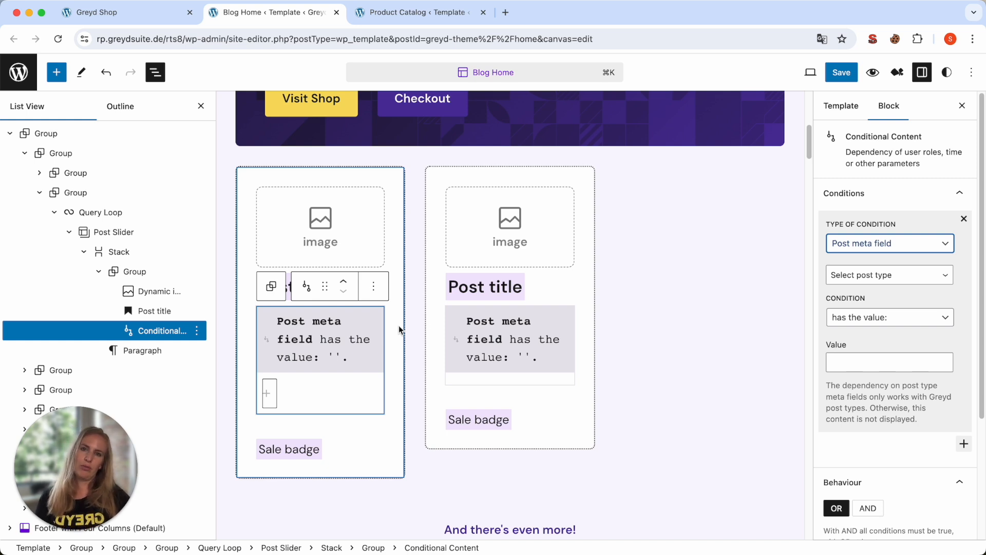
- Switch to the Greyd Shop front end and highlight the first product card's price
click(99, 14)
scroll(505, 294, up, 3)
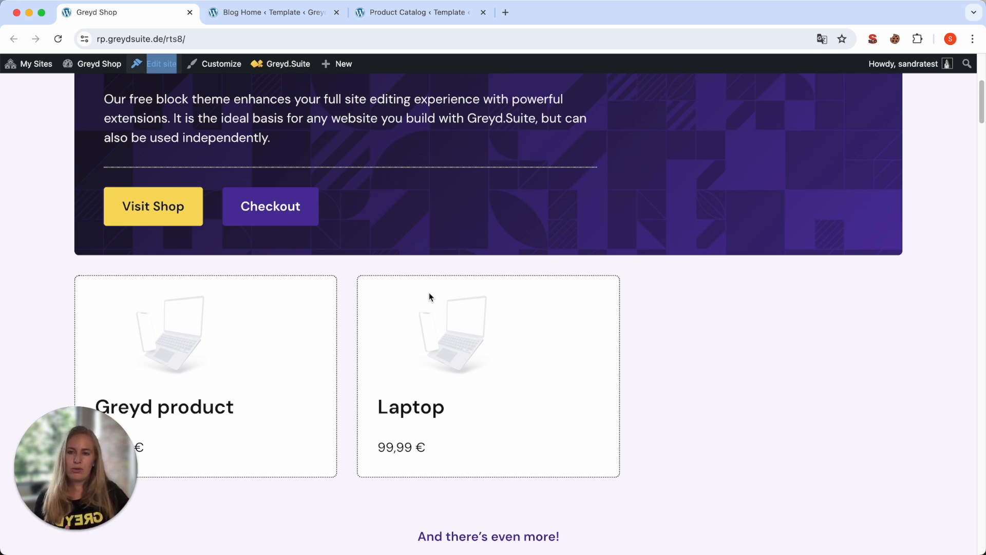
scroll(367, 403, down, 1)
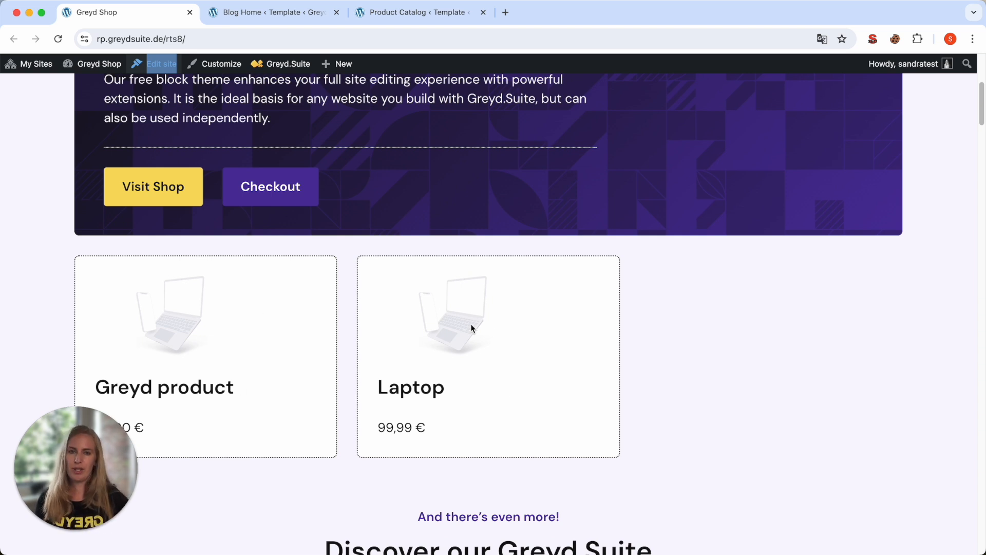
scroll(367, 328, down, 1)
drag(145, 402, 94, 404)
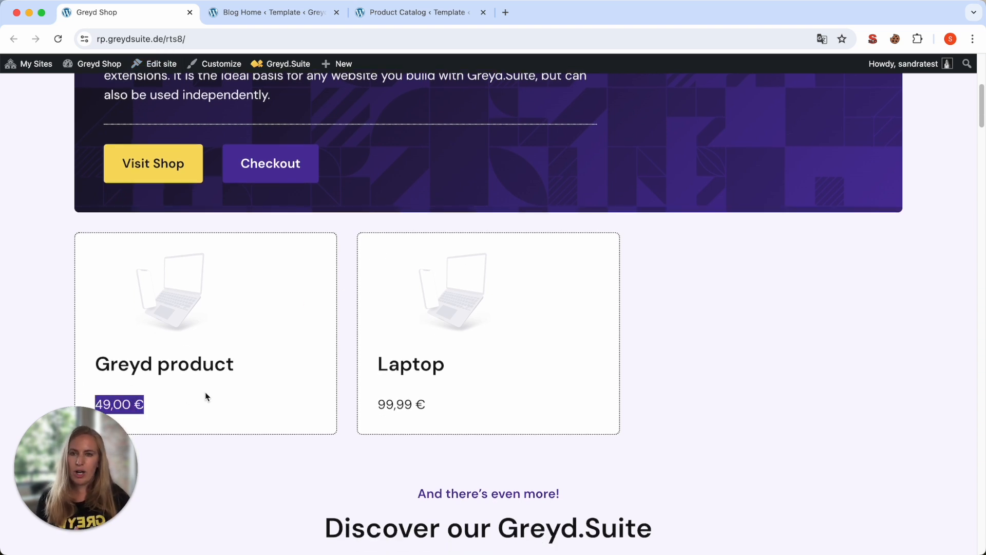